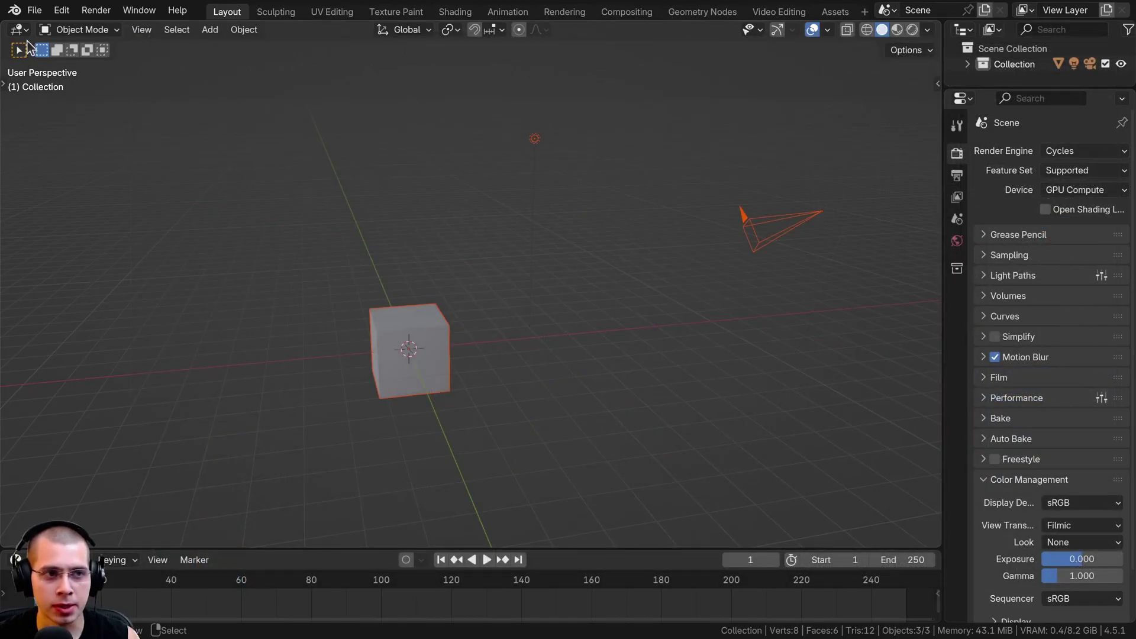
Step: Create a new file from the Video Editing template
left_click(34, 10)
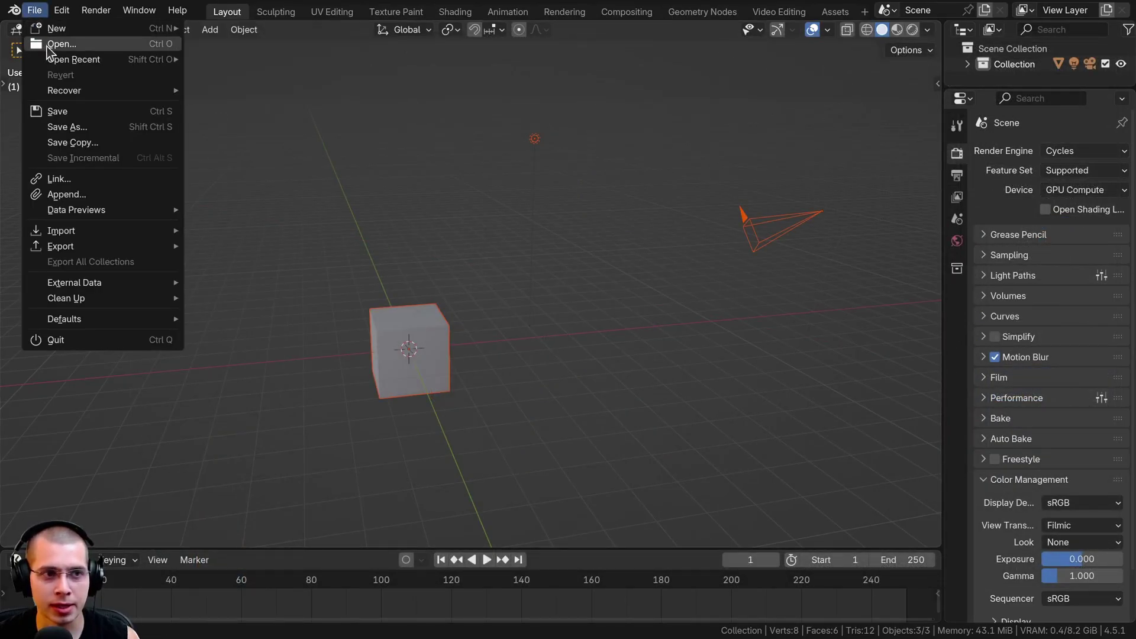
mouse_move(56, 28)
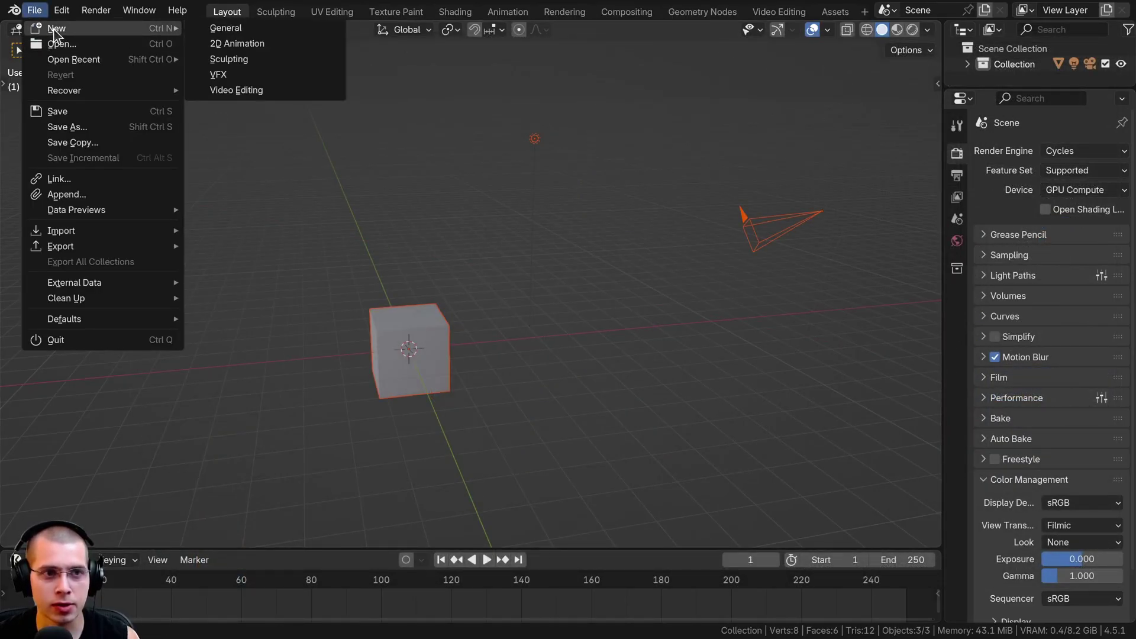
left_click(259, 92)
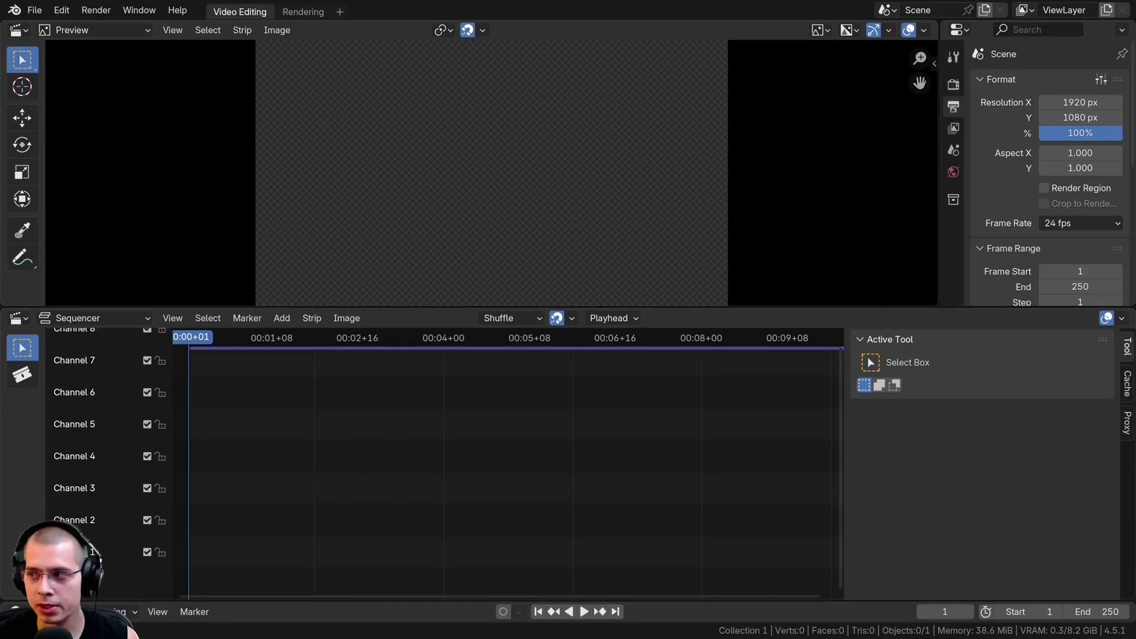
Step: Add My Face Video.mkv to the sequencer on channels 5 and 6 and slide both strips to start at frame 1
left_click_drag(759, 334, 256, 411)
middle_click_drag(390, 415, 407, 429)
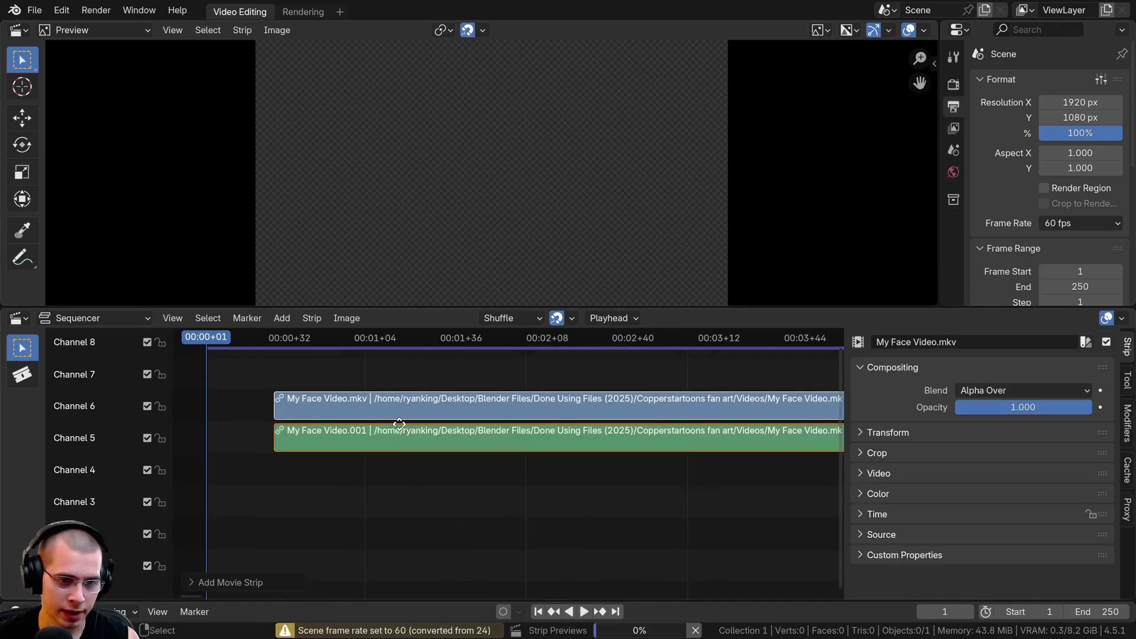
key("g")
left_click_drag(382, 424, 371, 425)
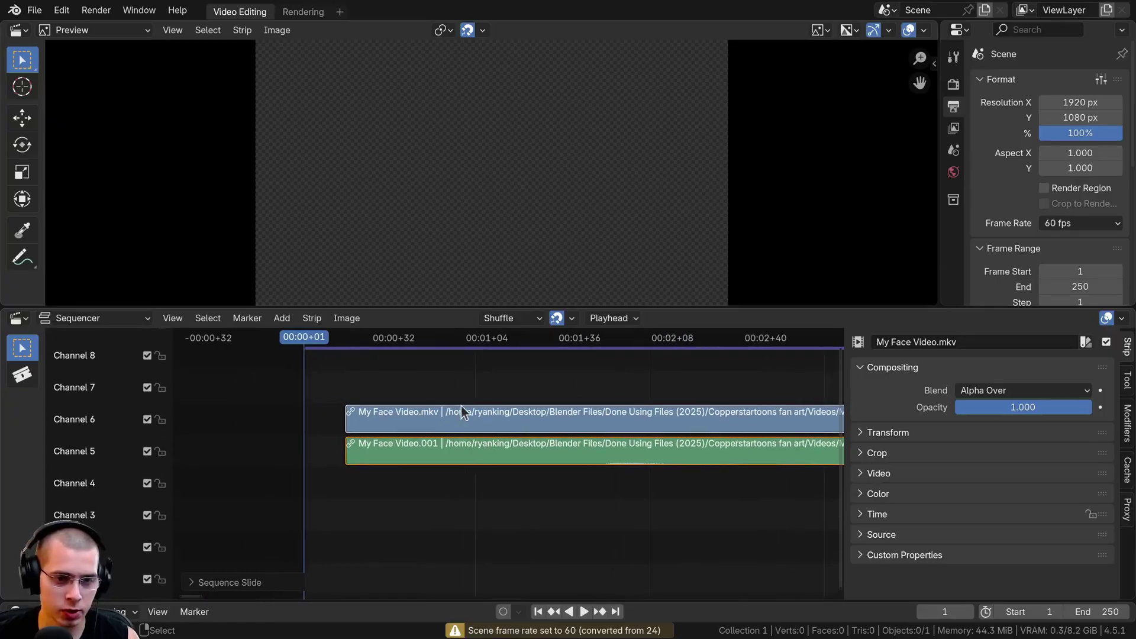
left_click_drag(500, 401, 450, 399)
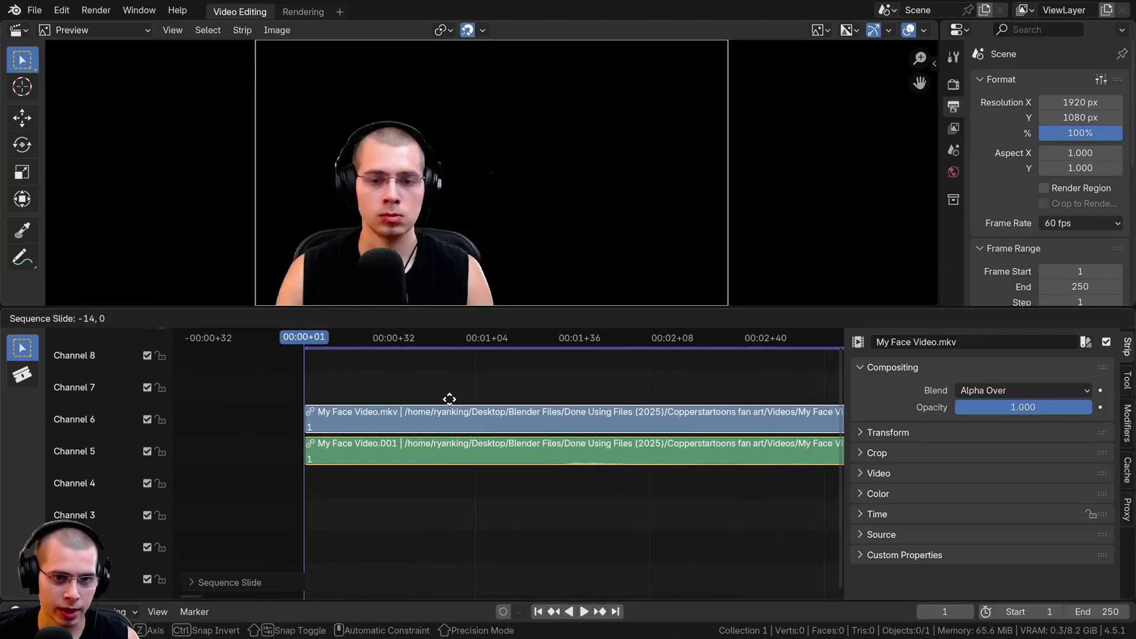
left_click(450, 400)
scroll(469, 287, "down", 1)
middle_click_drag(476, 400, 470, 411)
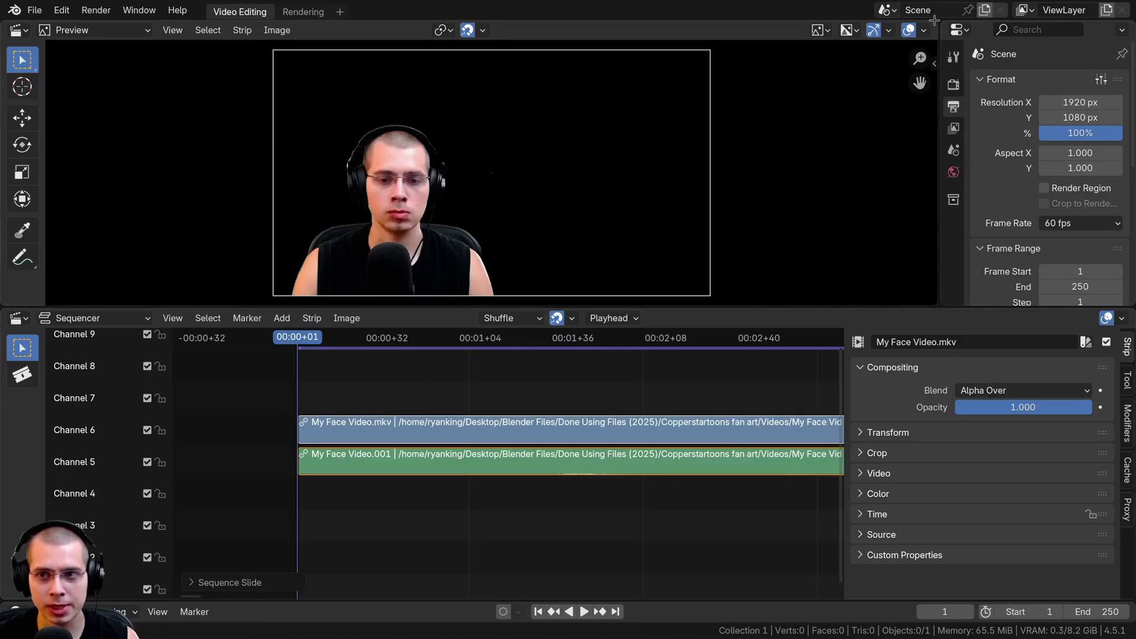
Step: Split the preview area vertically and change the new area to the Movie Clip Editor
left_click_drag(936, 22, 527, 36)
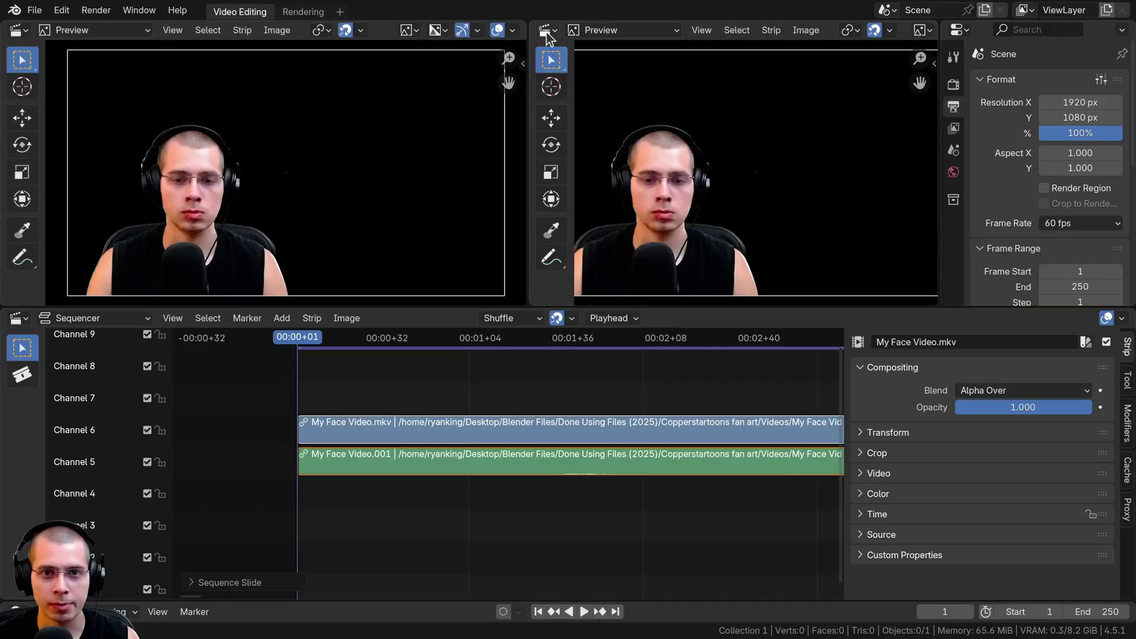
left_click(547, 30)
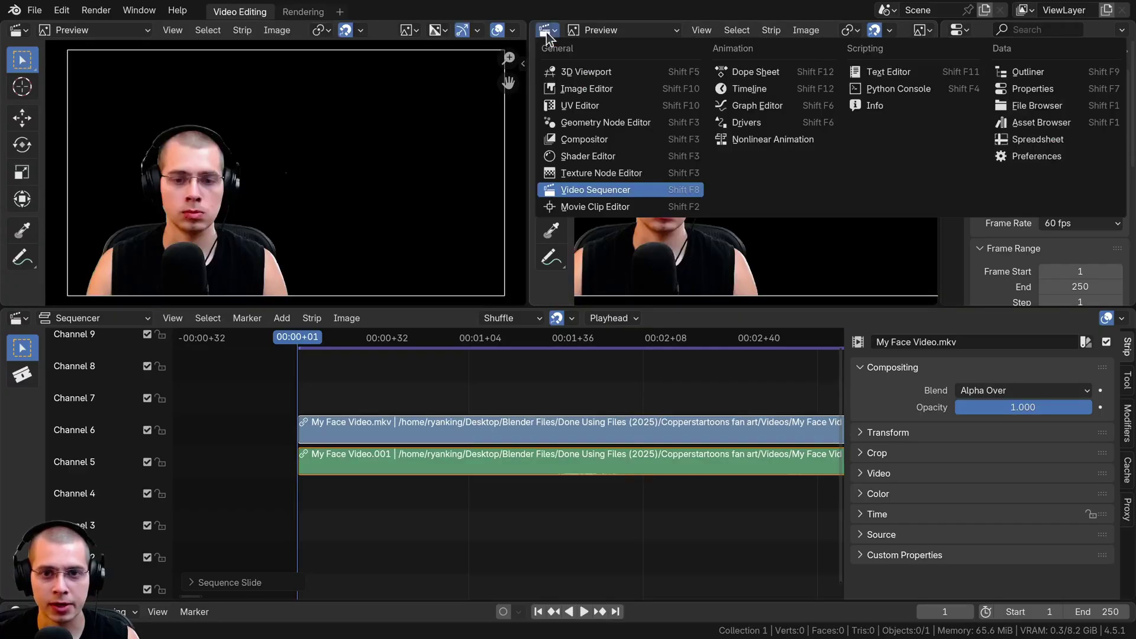
left_click(596, 205)
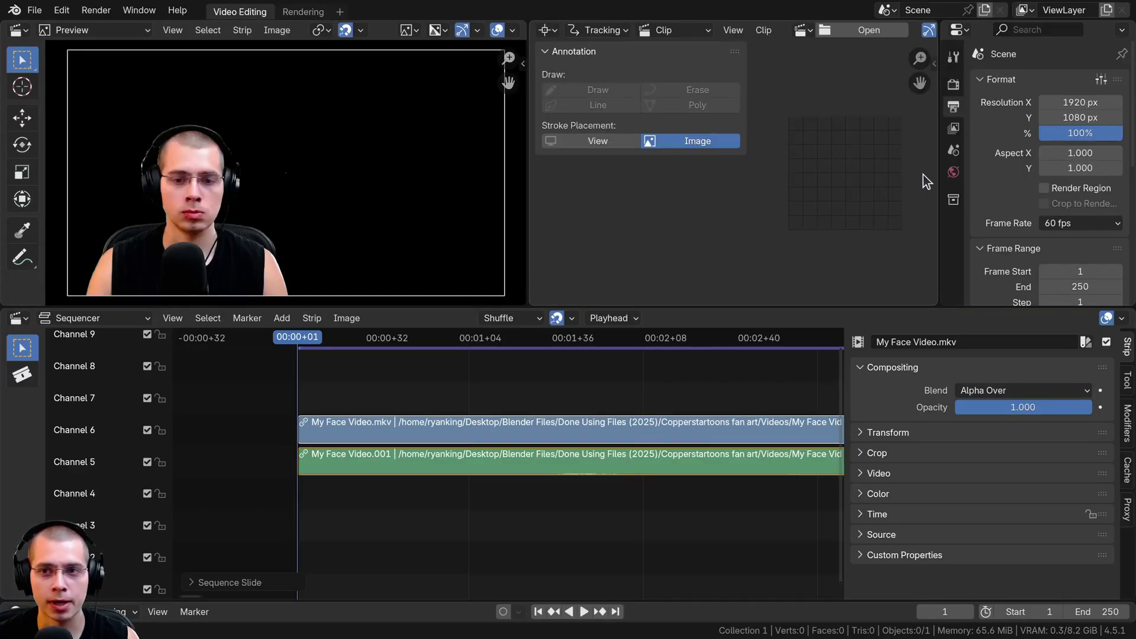
Step: Hide the clip editor's side regions, widen that editor slightly, and hide the tool columns of the preview and sequencer
key("t")
key("t")
key("t")
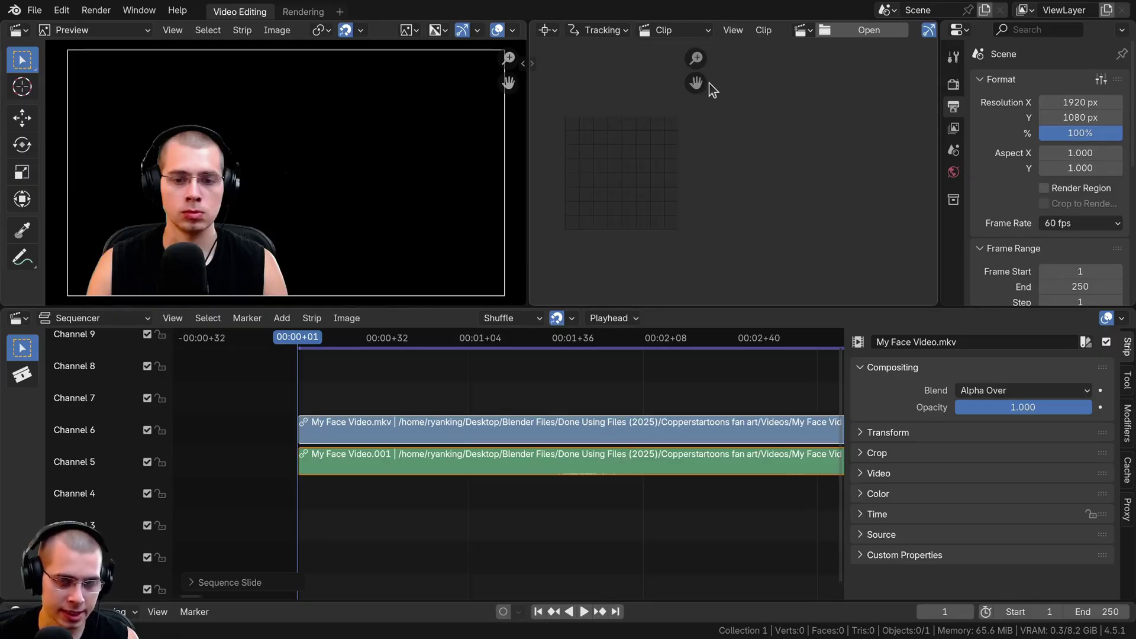
key("n")
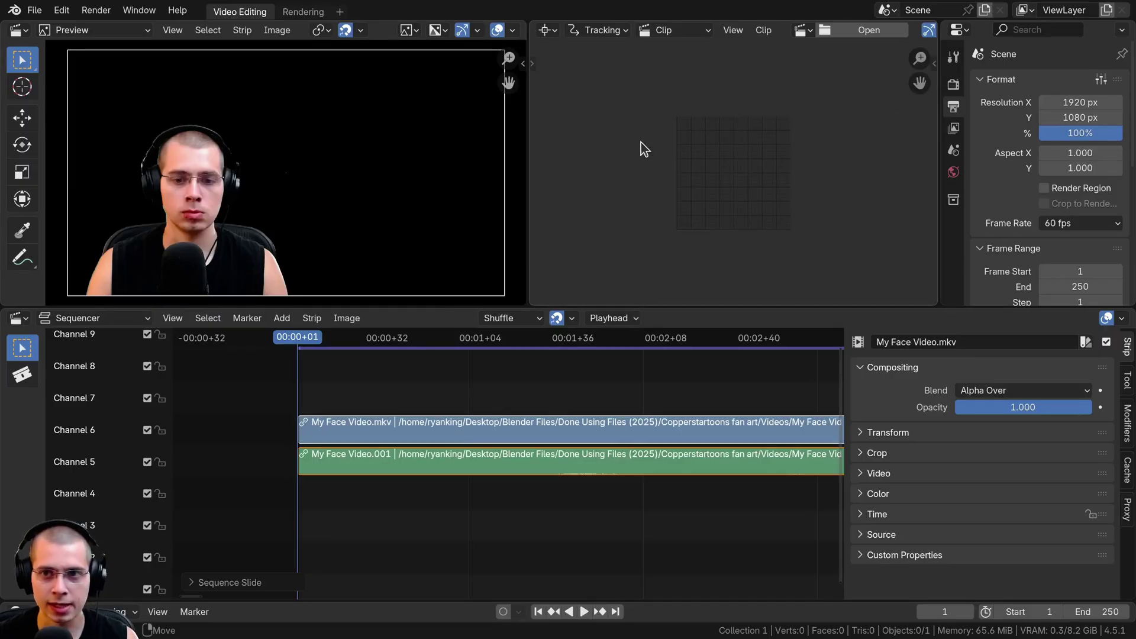
left_click_drag(529, 138, 462, 138)
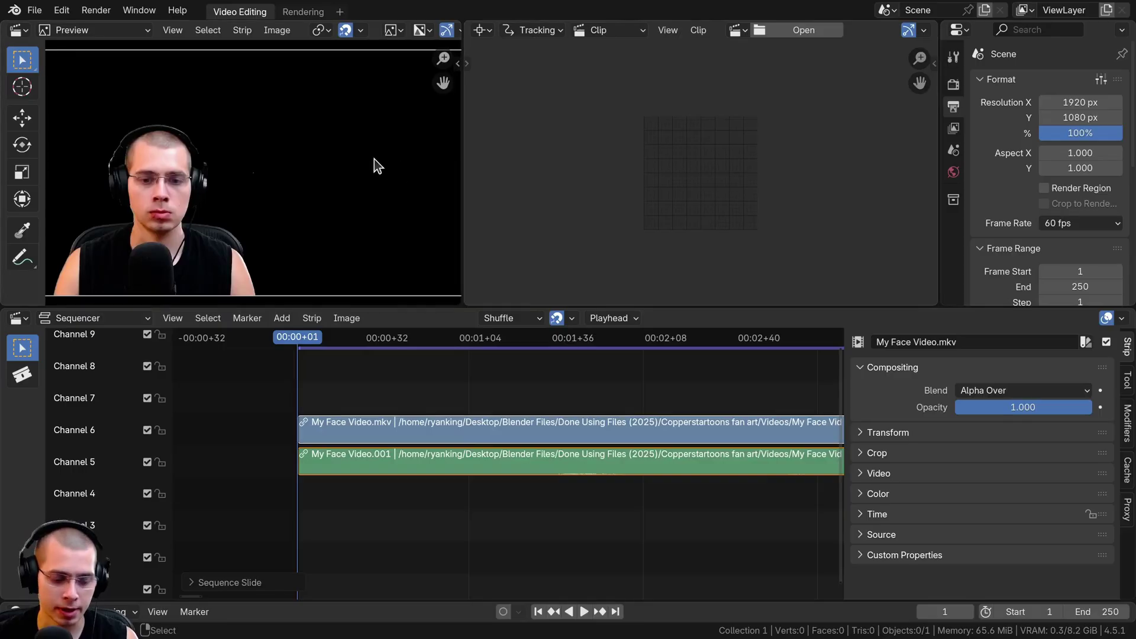
key("t")
key("t")
Step: Set the clip editor to Mask mode, load My Face Video.mkv into it, and fit the whole clip in view
left_click(523, 30)
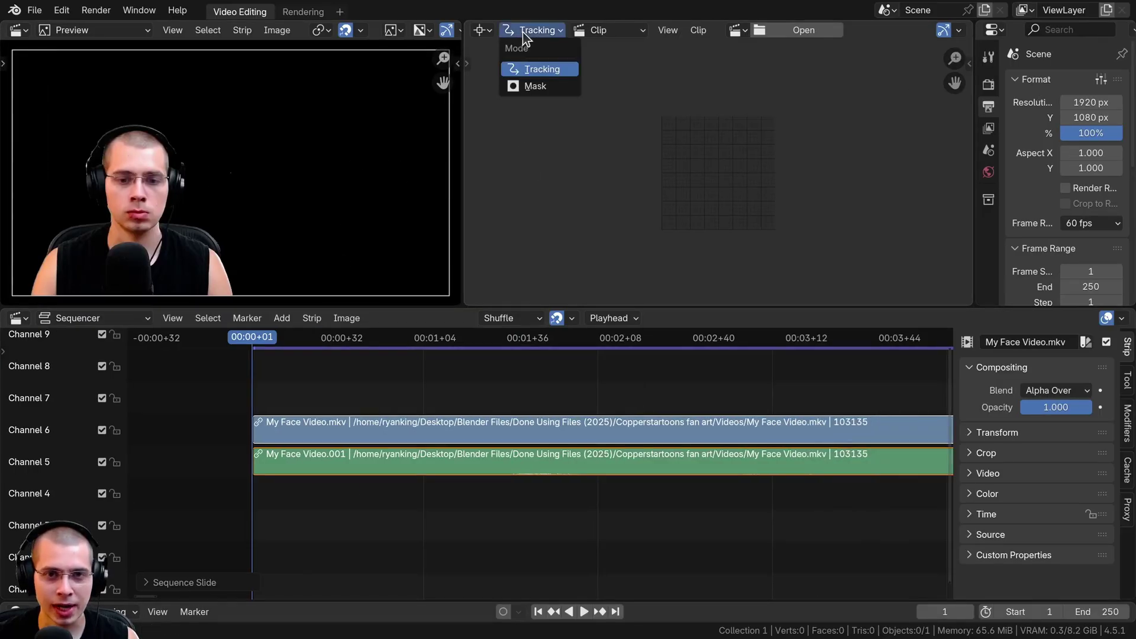
left_click(532, 88)
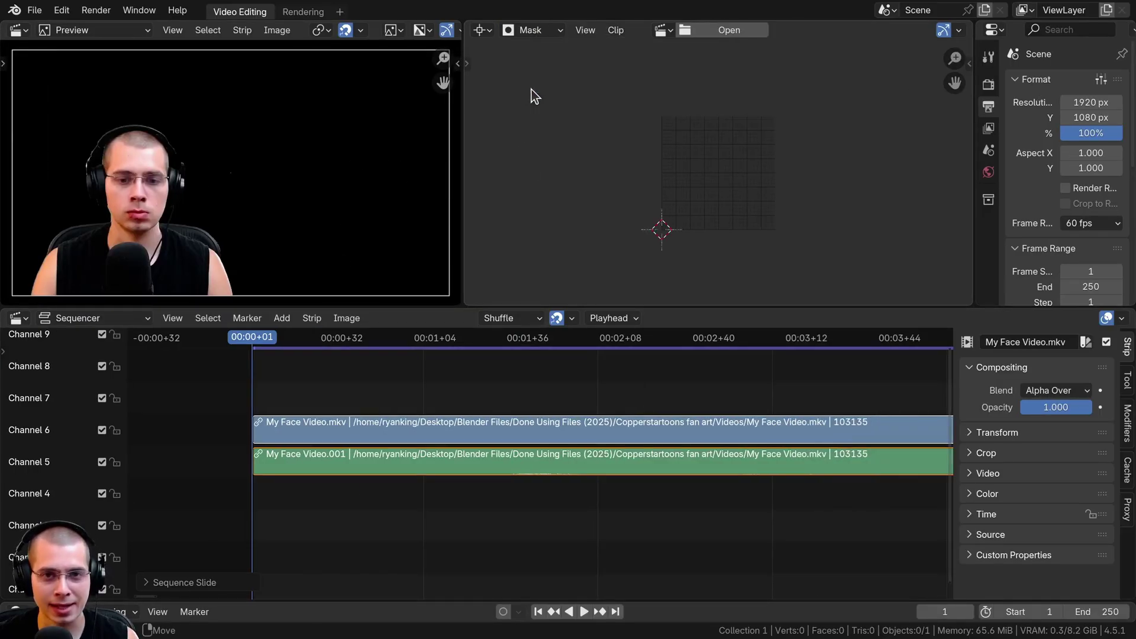
left_click(718, 34)
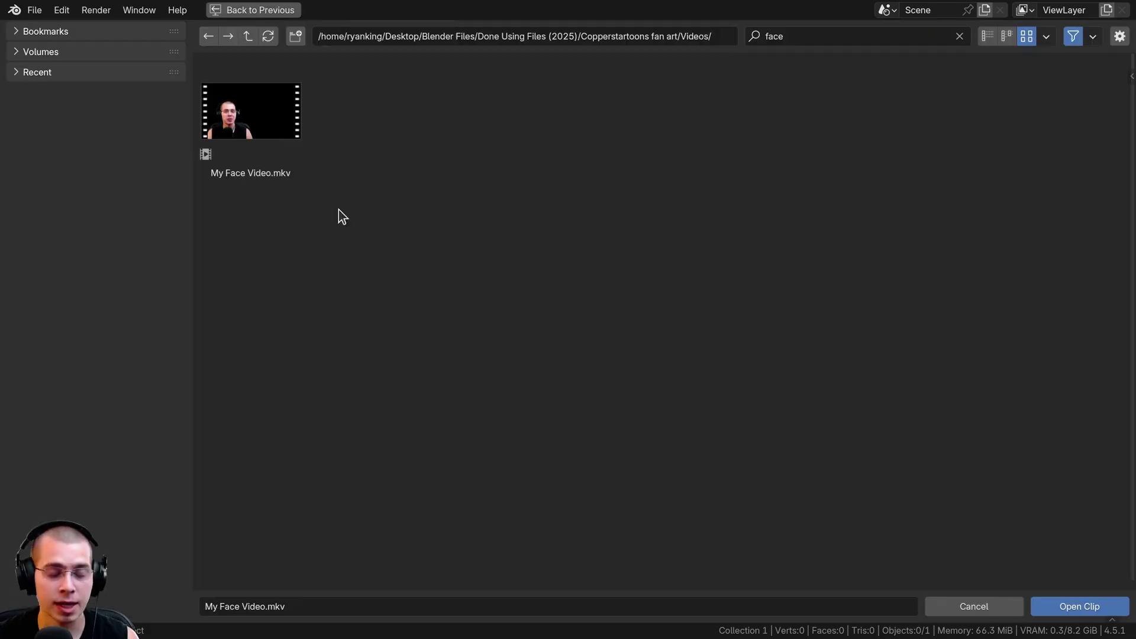
left_click(247, 91)
left_click(1102, 607)
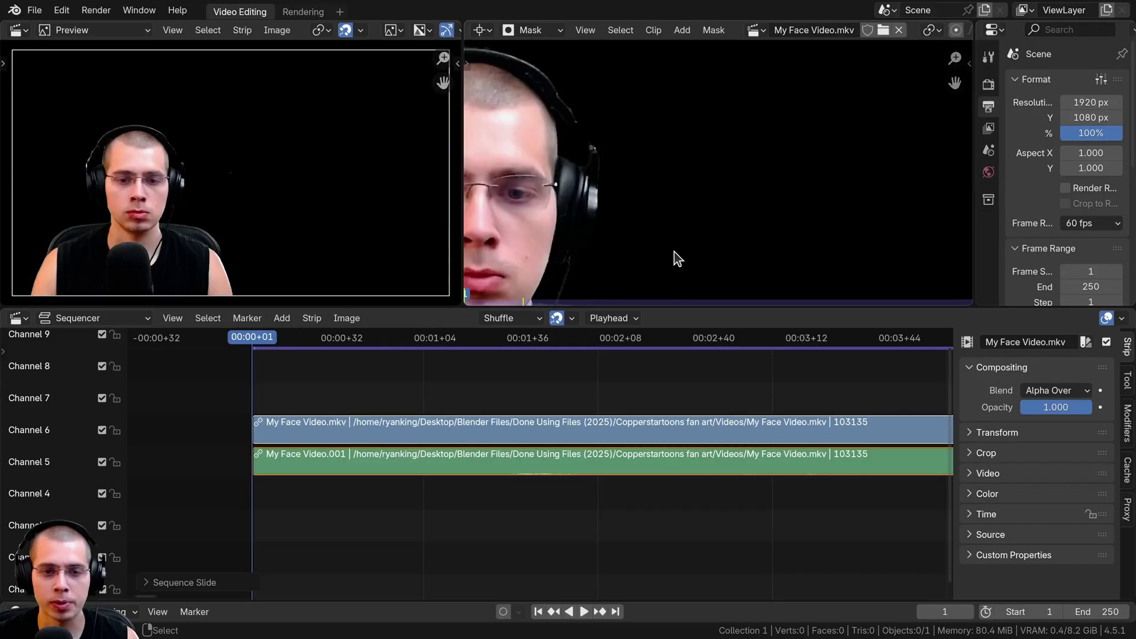
key("Home")
scroll(518, 165, "down", 1)
scroll(740, 178, "up", 2)
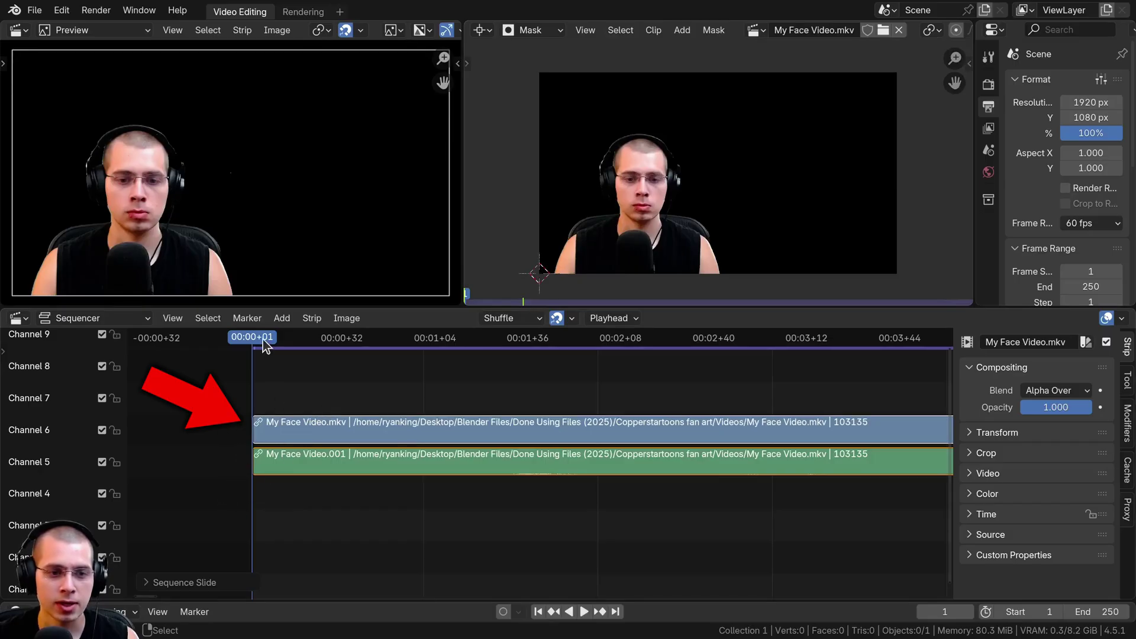
Step: Play the video from the start to compare the sequencer preview with the clip editor, and set the playhead to frame 91
key("space")
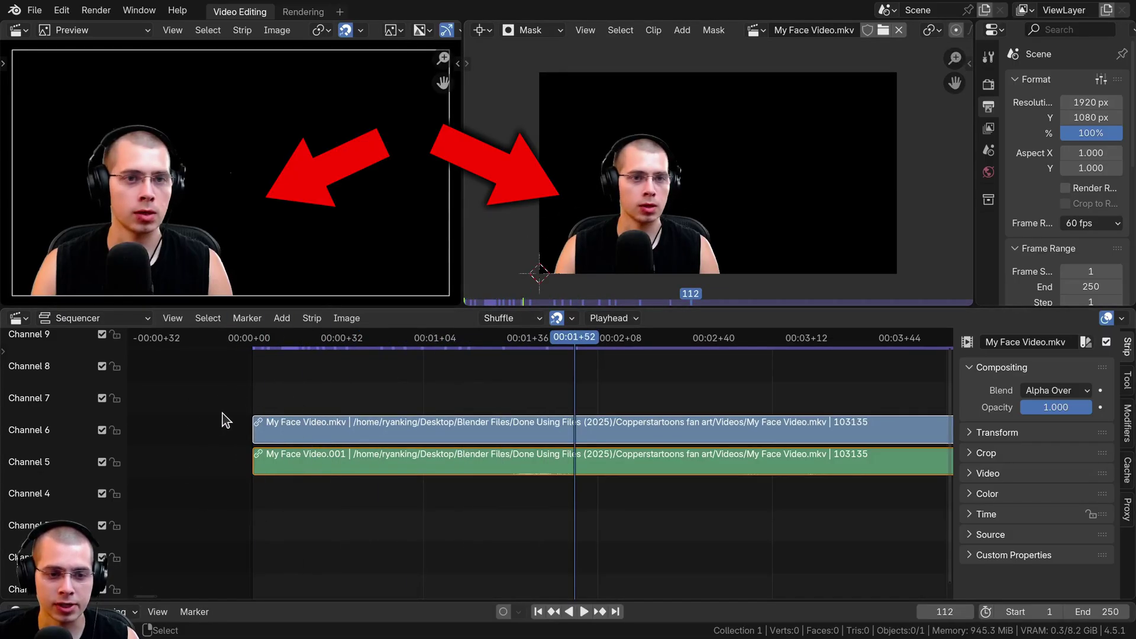
scroll(369, 381, "down", 1)
key("g")
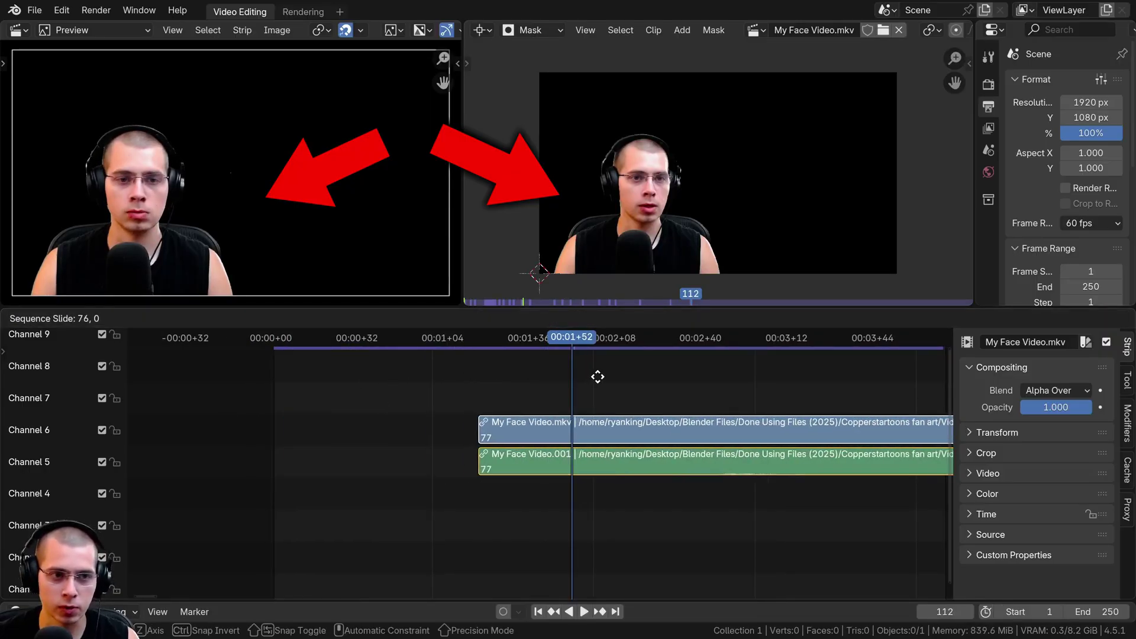
key("Escape")
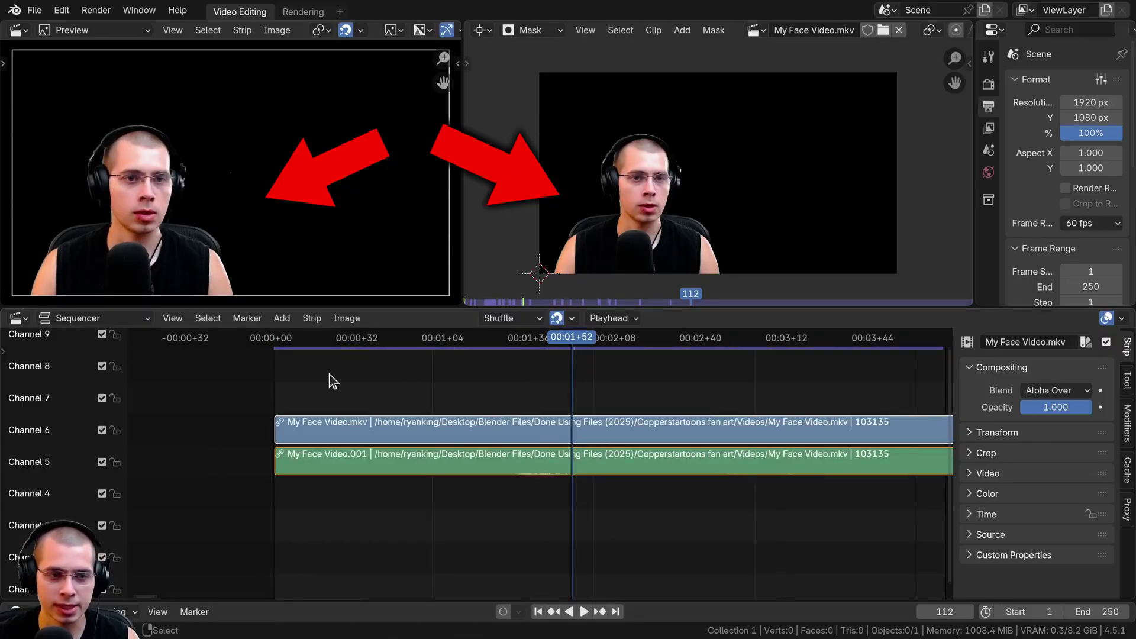
left_click(271, 391)
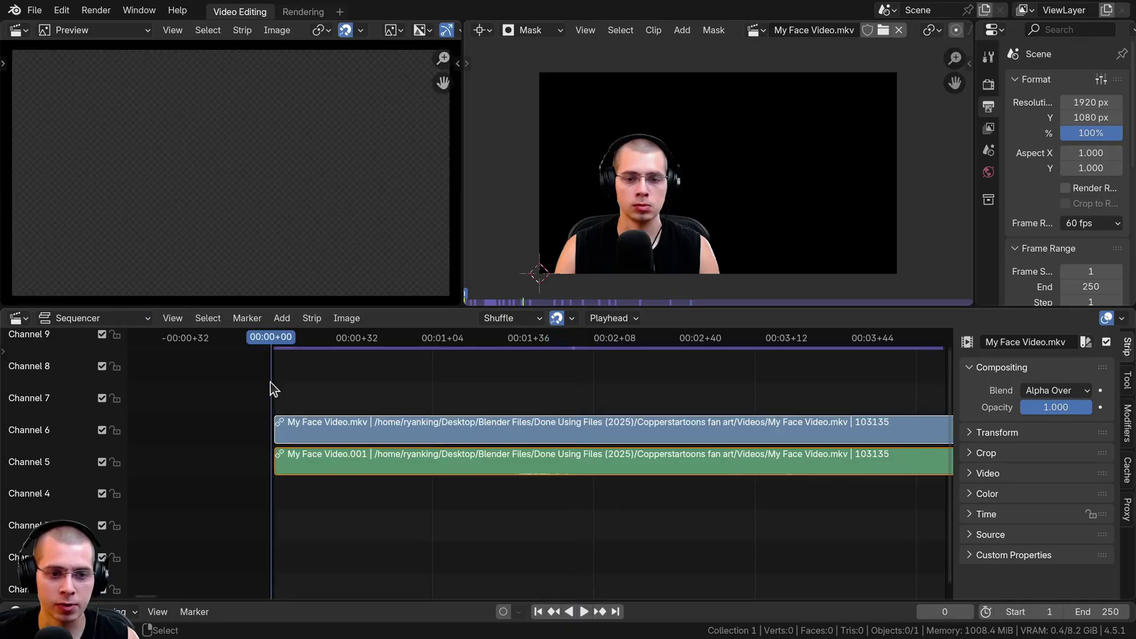
key("space")
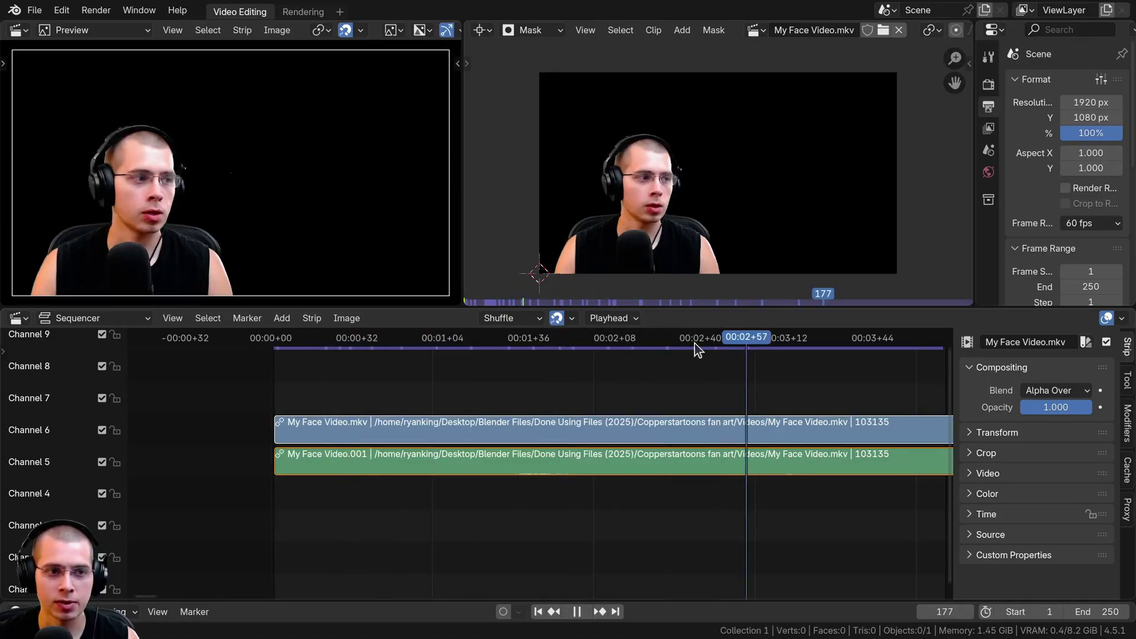
key("Escape")
left_click(511, 335)
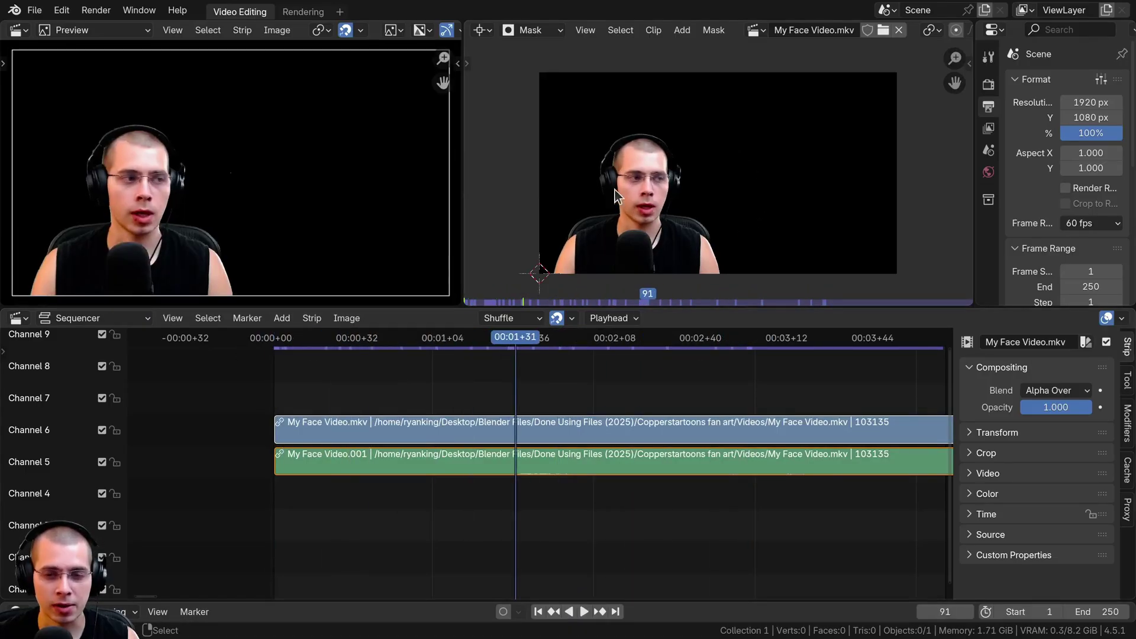
Step: Add a circle mask spline to the clip and make the preview and clip editor areas taller
middle_click_drag(593, 162, 589, 158)
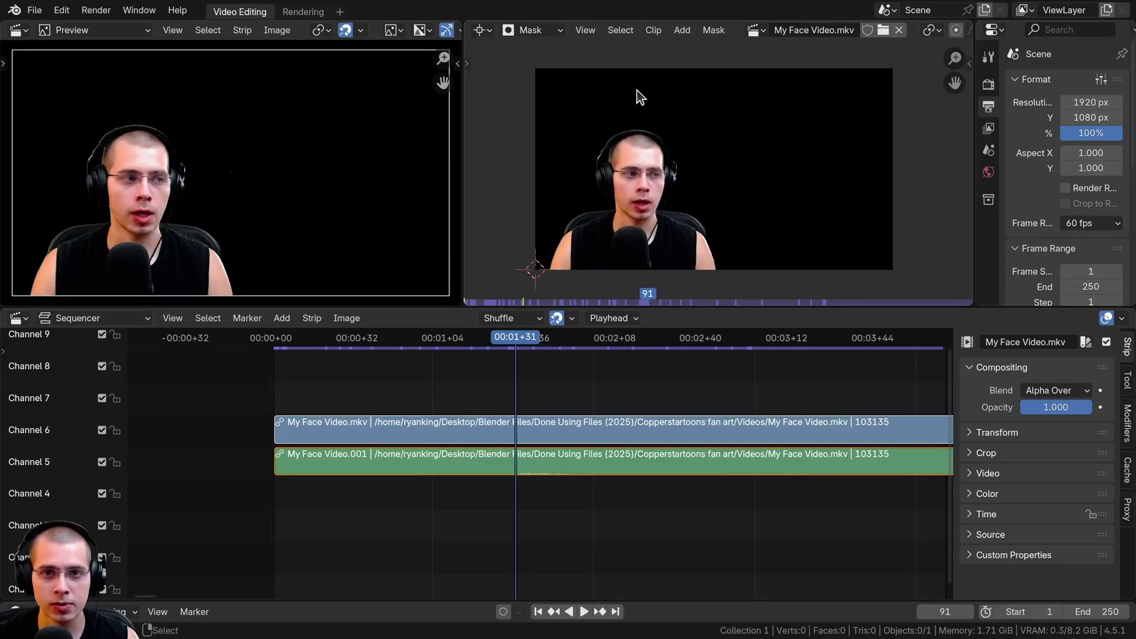
left_click(683, 32)
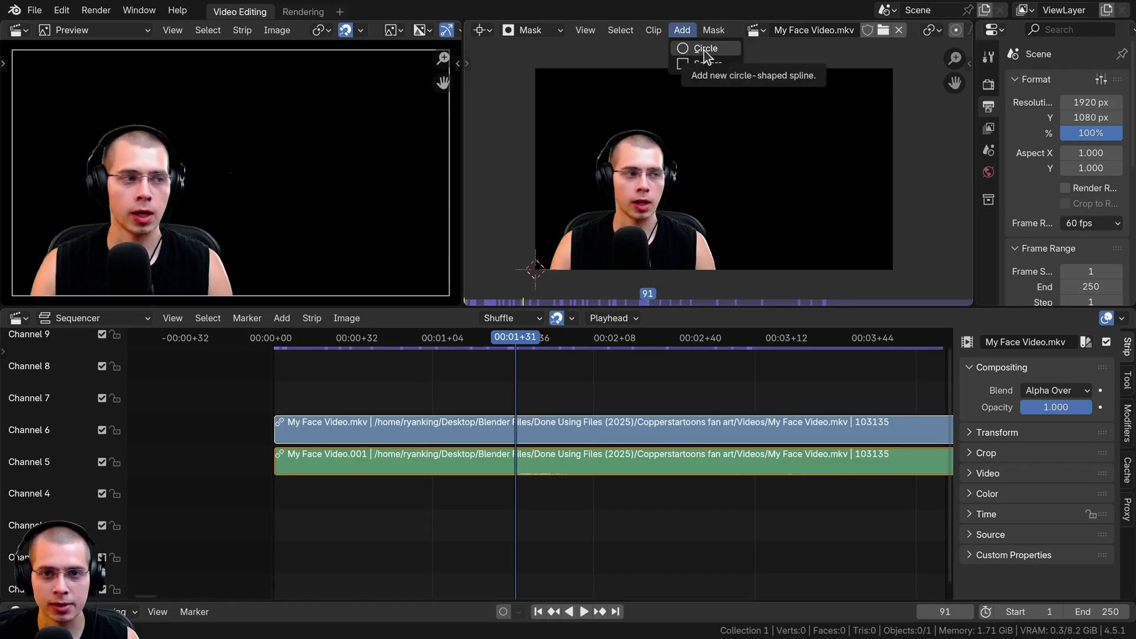
left_click(706, 50)
middle_click_drag(572, 274, 585, 263)
left_click_drag(590, 304, 586, 344)
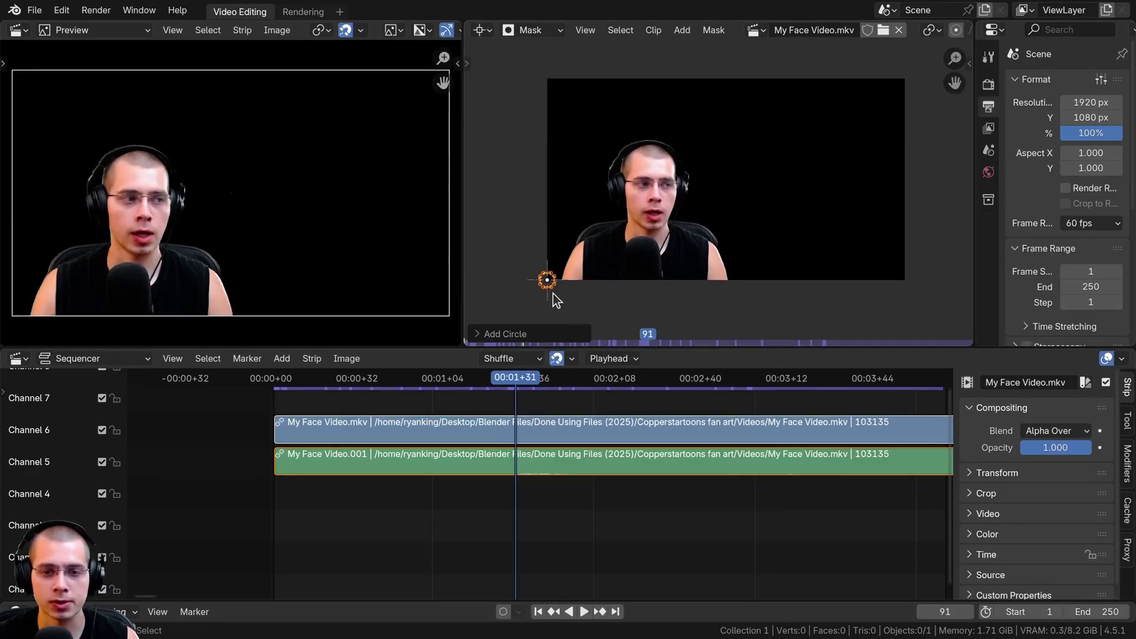
Step: Move the circle mask onto the person's head and scale it up about 10 times to surround the head
scroll(533, 260, "up", 1)
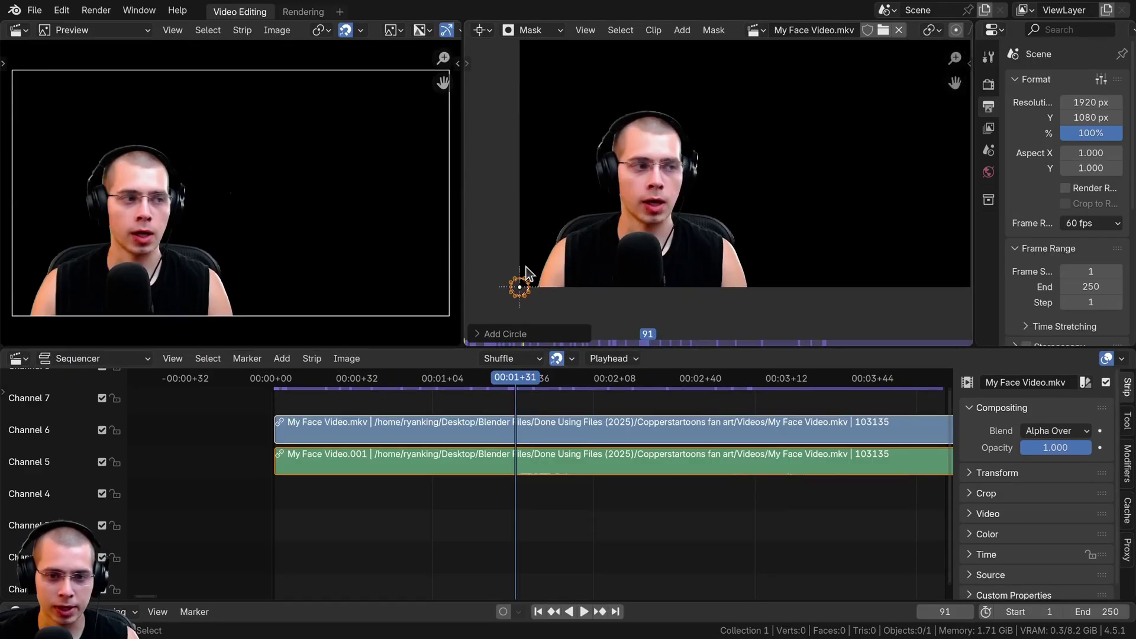
scroll(556, 267, "down", 2)
key("g")
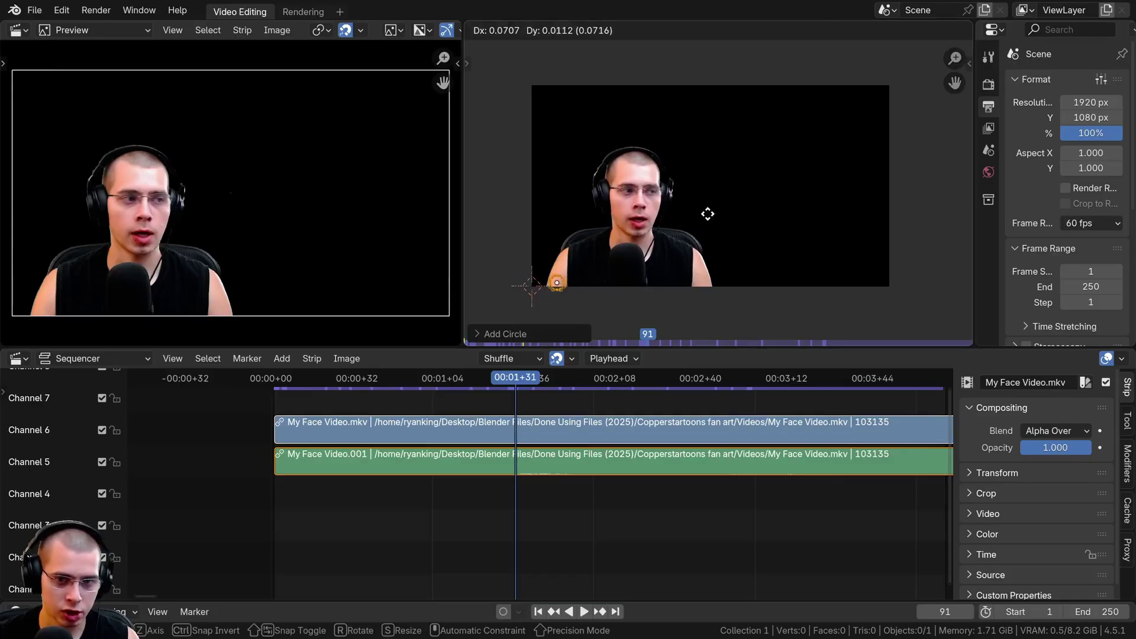
left_click(668, 185)
key("r")
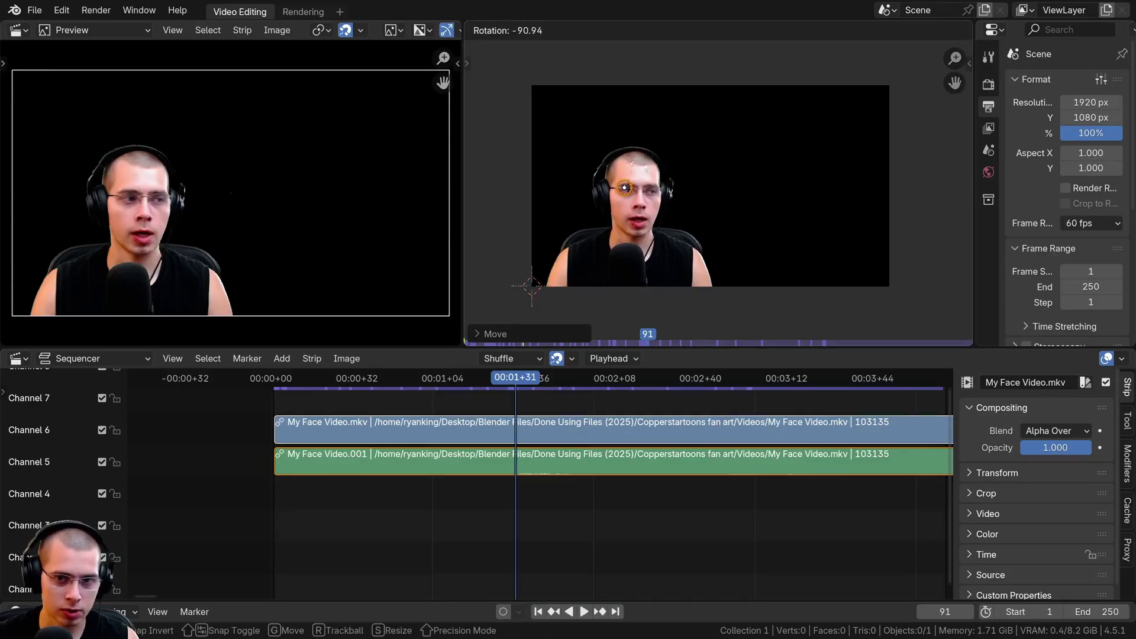
key("Escape")
key("s")
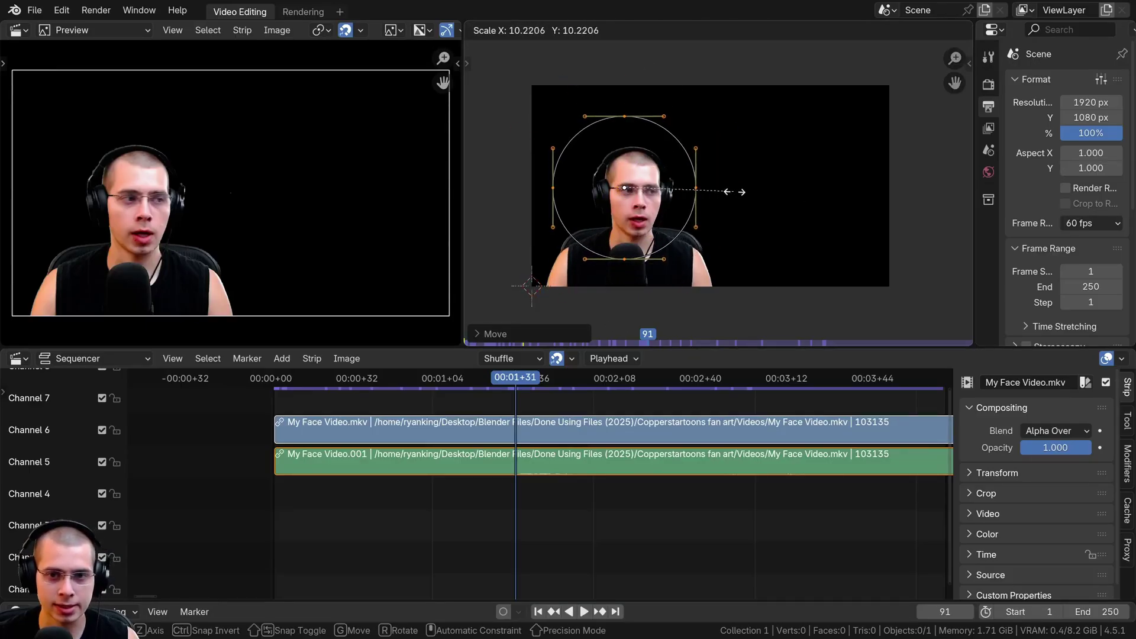
left_click(732, 187)
key("g")
left_click(740, 191)
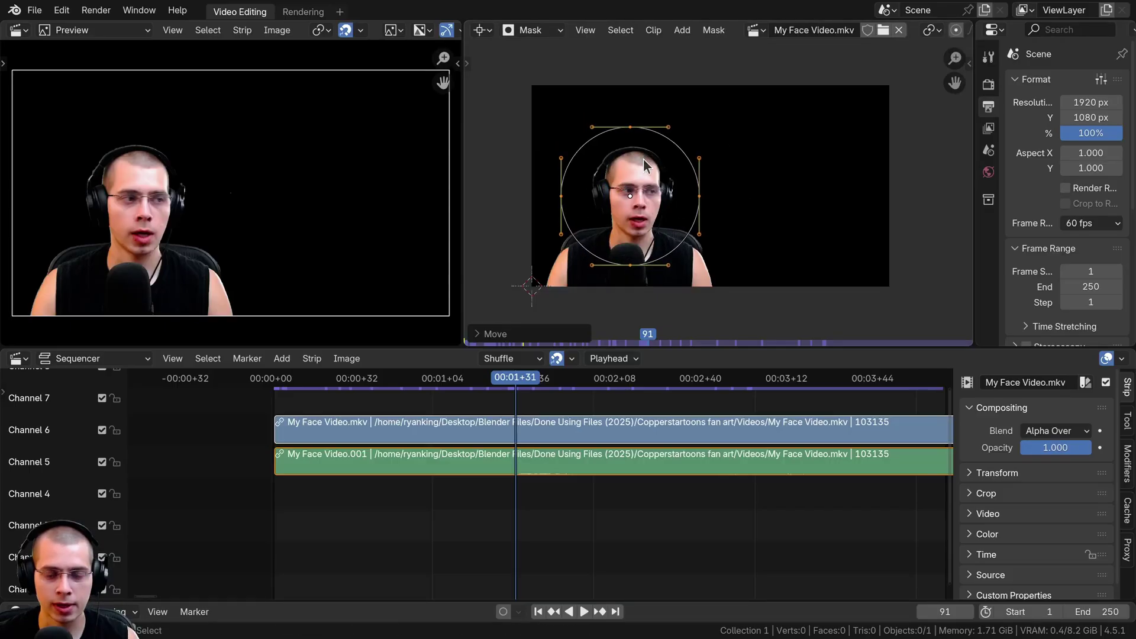
Step: Add a Mask strip modifier to the My Face Video.mkv video strip
middle_click_drag(380, 469, 363, 508)
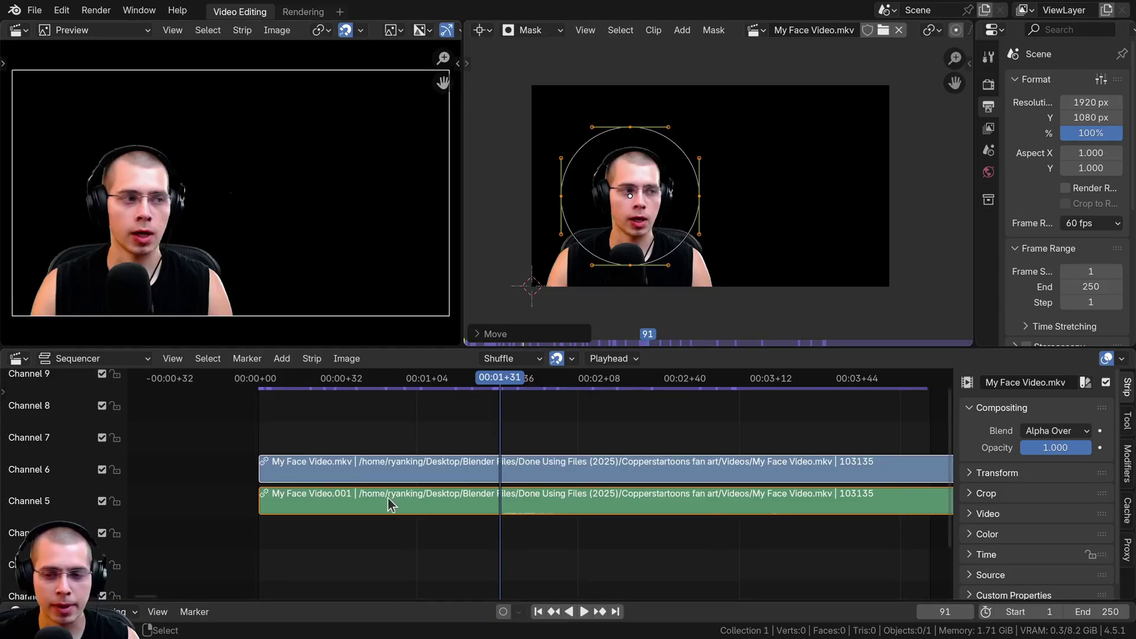
right_click(500, 470)
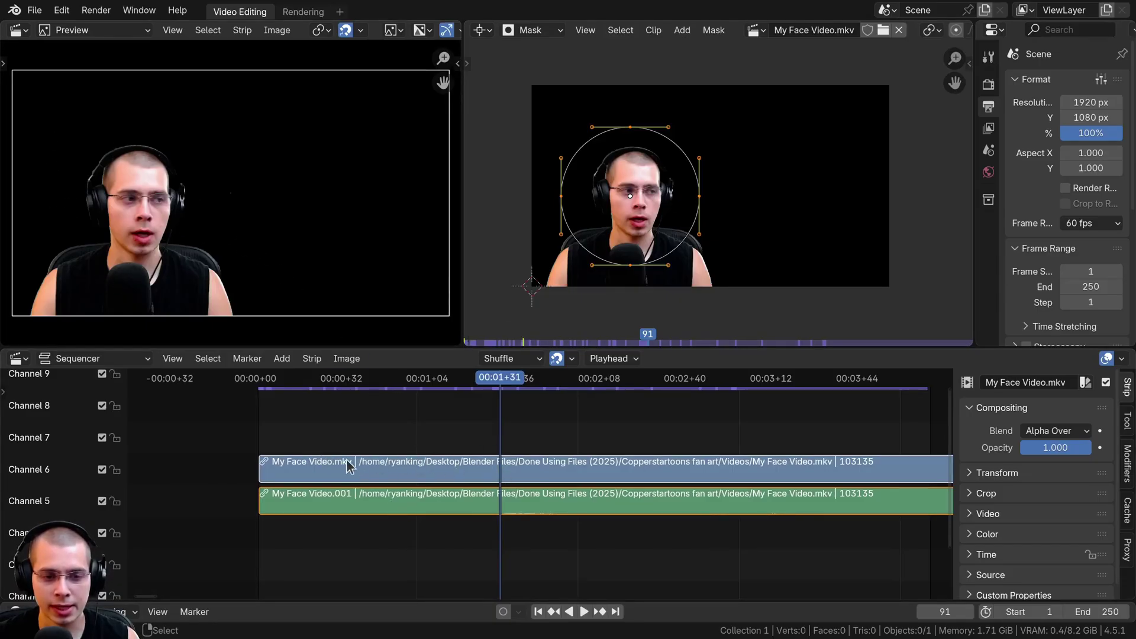
left_click(1128, 463)
left_click(1000, 423)
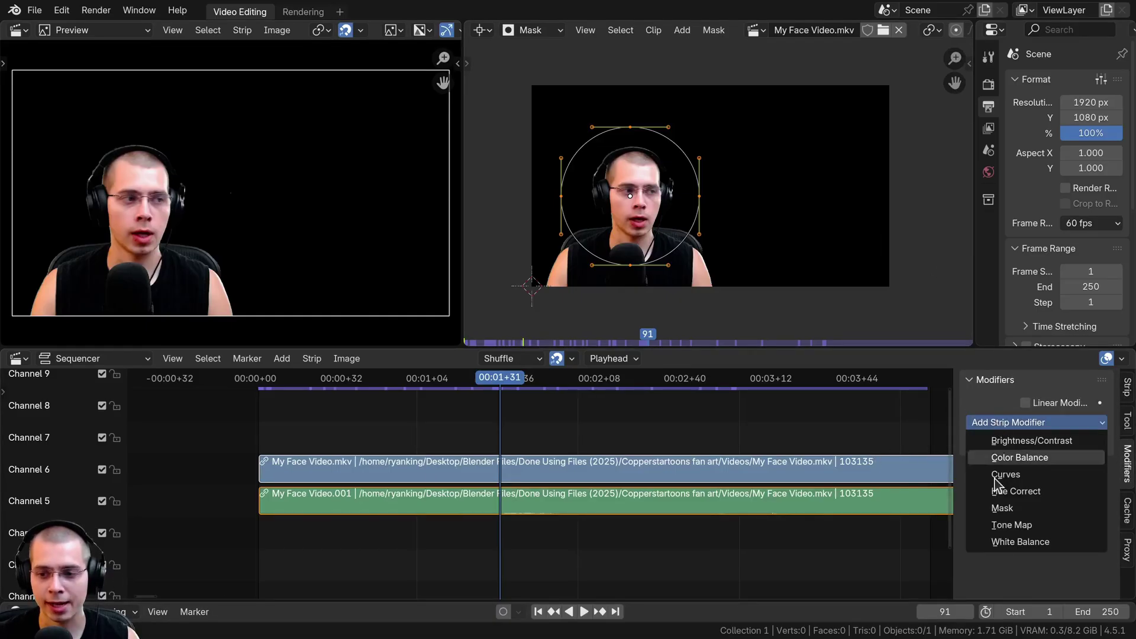
left_click(1000, 509)
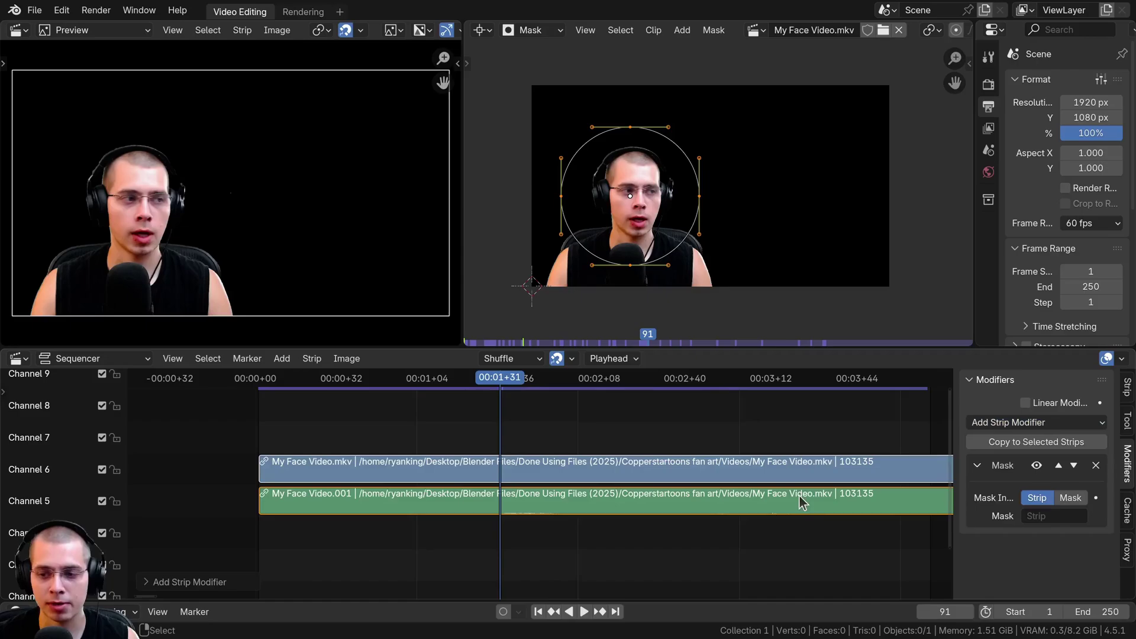
Step: Widen the strip properties area, set the modifier's mask input type to Mask, and choose the Mask data-block
left_click_drag(952, 469, 915, 474)
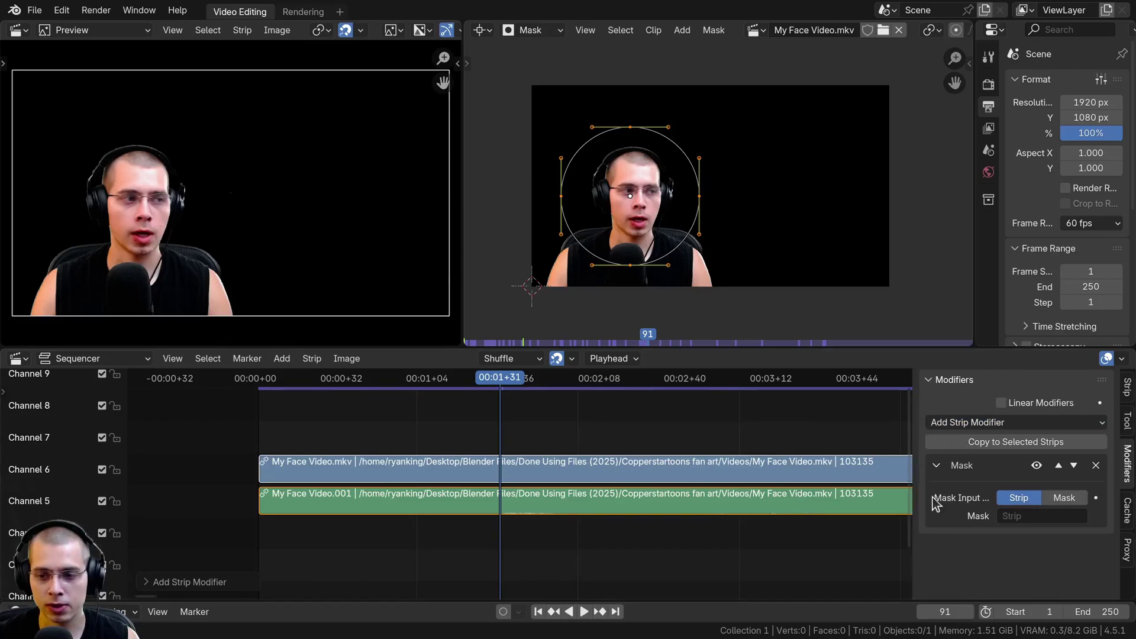
left_click(1059, 500)
left_click(1013, 514)
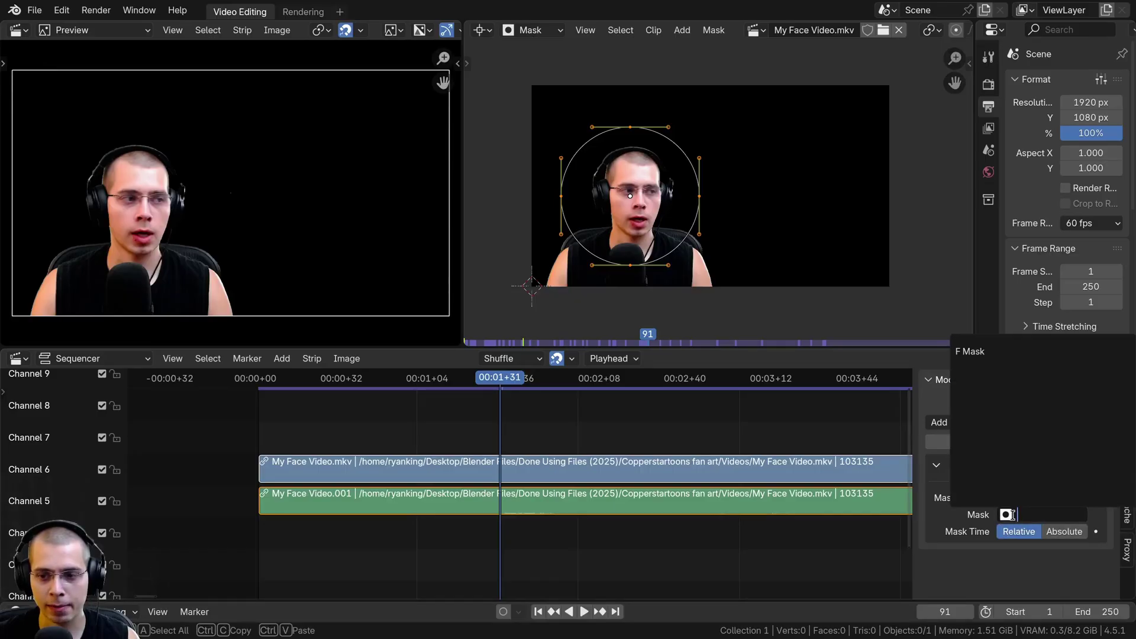
left_click(983, 354)
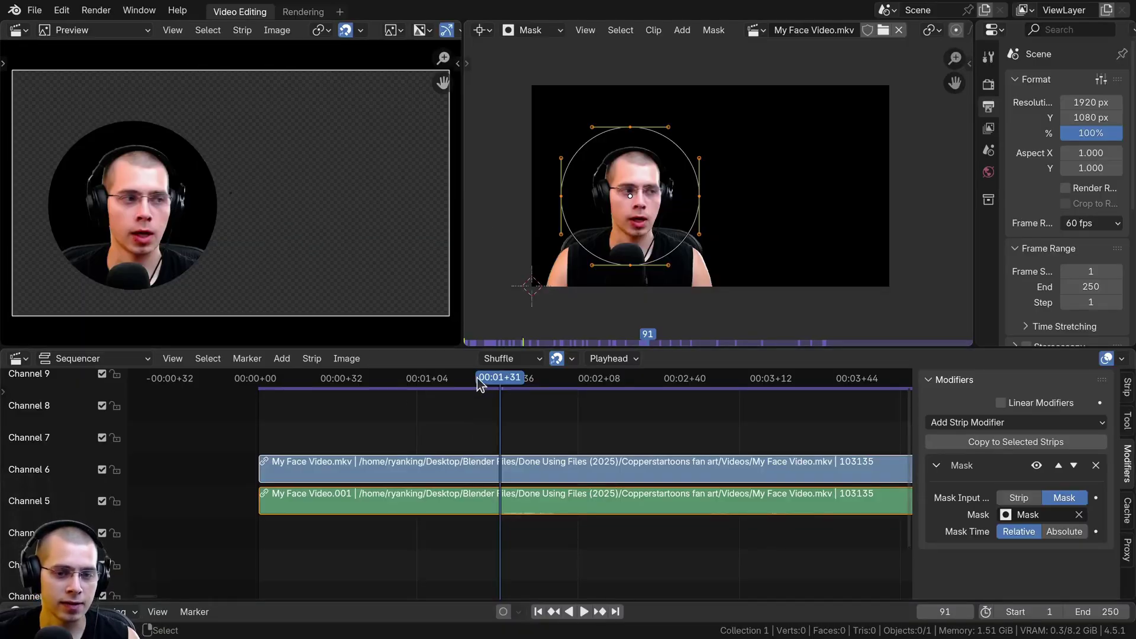
Step: Set the playhead to frame 25 and scale the circle mask down to fit more closely around the head
left_click_drag(481, 384, 322, 380)
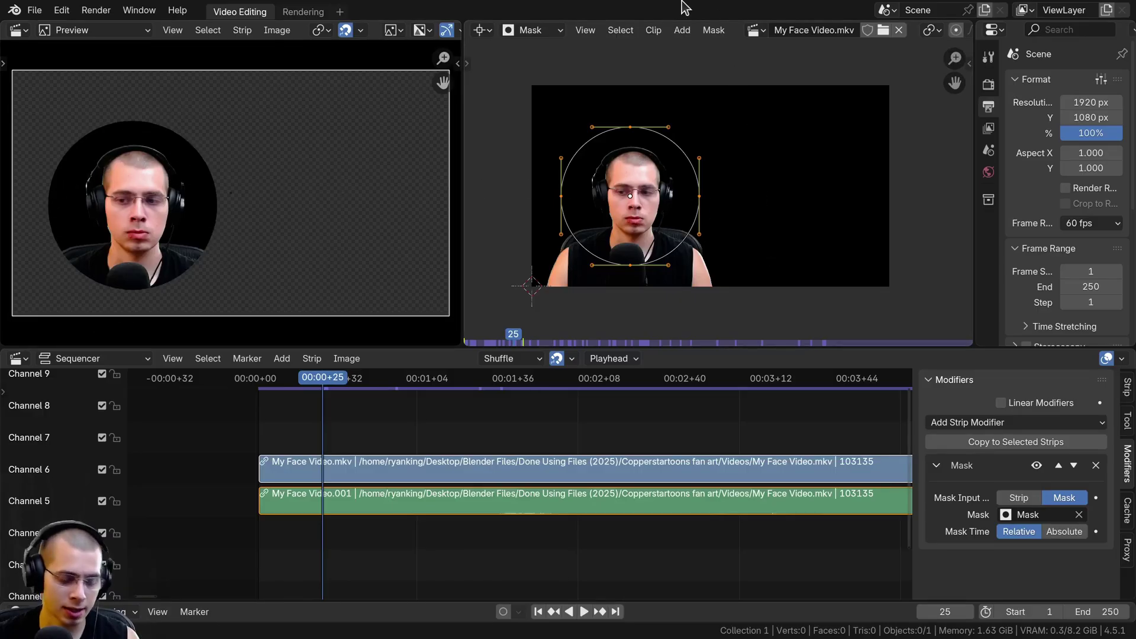
key("s")
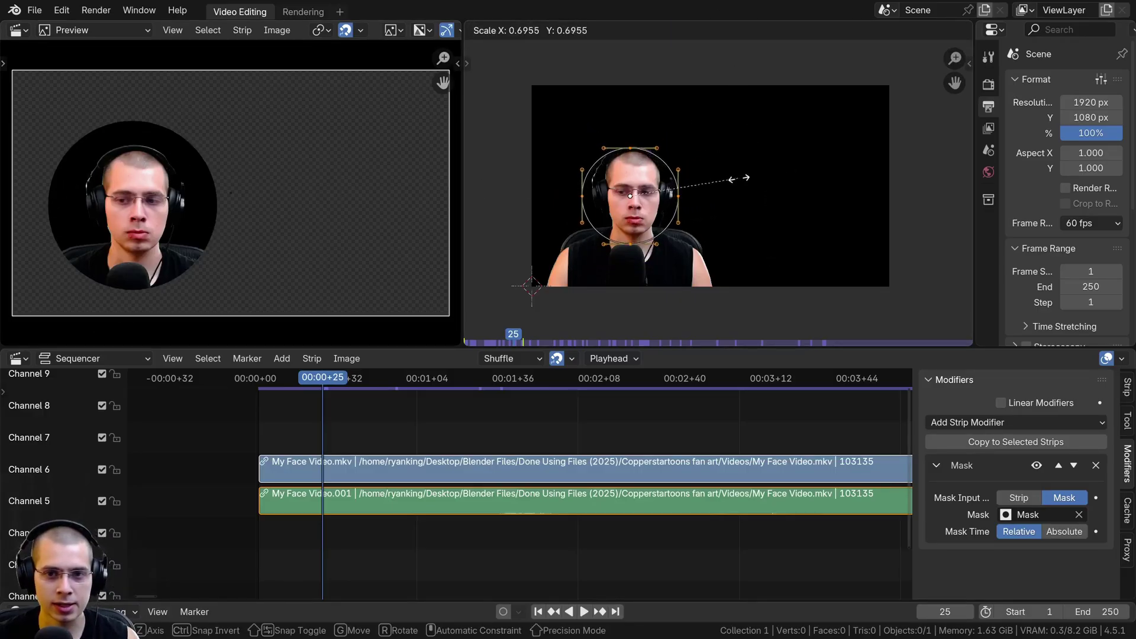
left_click(764, 181)
key("s")
left_click(748, 172)
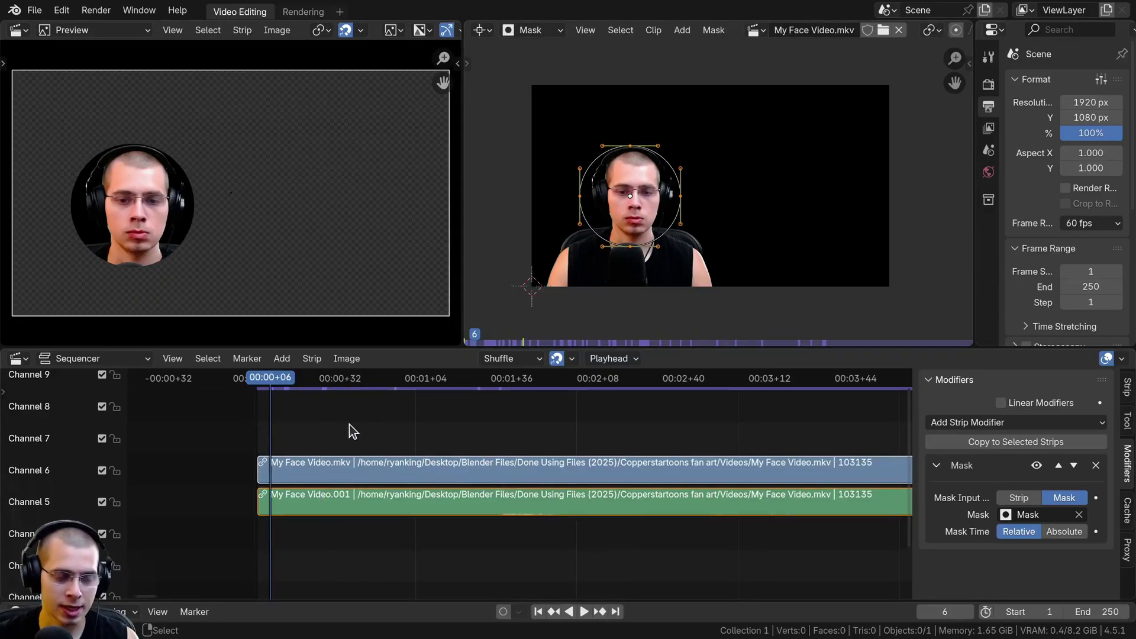
Step: Play the video and resize the circle mask around the head during playback
key("space")
key("s")
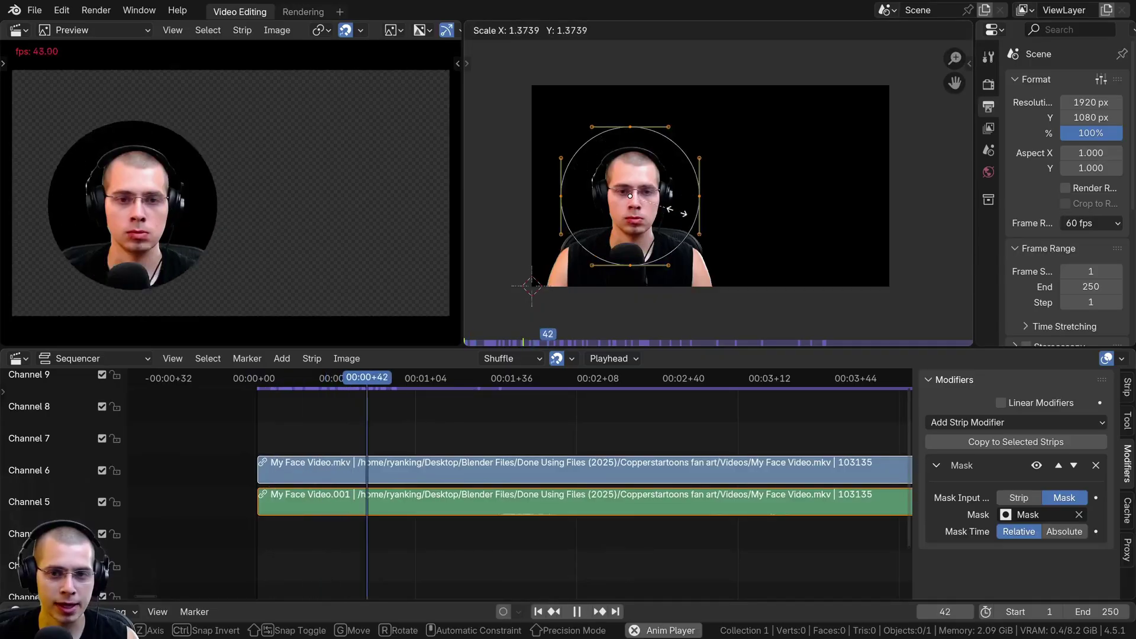
left_click(661, 214)
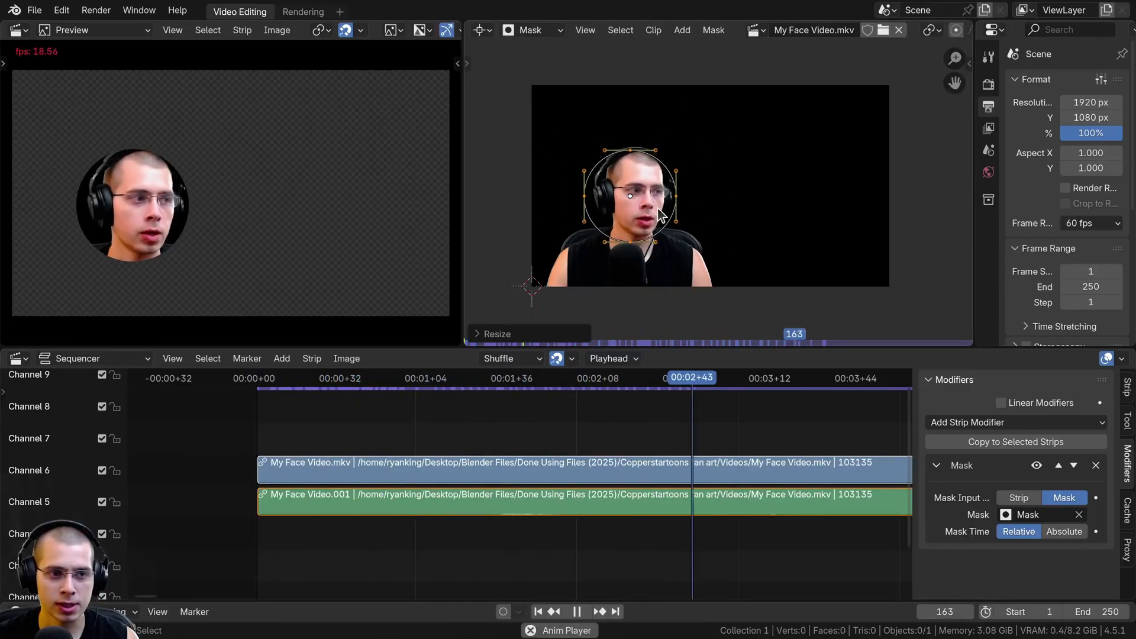
key("s")
left_click(672, 216)
key("space")
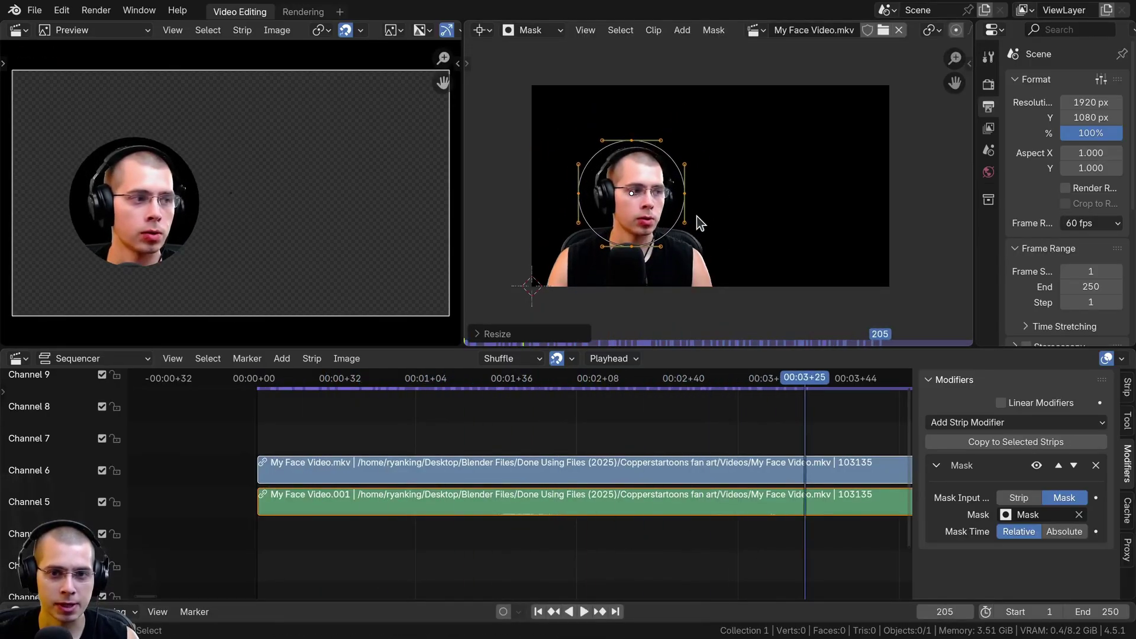
Step: Tighten the circle mask slightly around the head and place the 2D cursor just beside the circle
key("s")
left_click(704, 219)
key("space")
left_click(708, 217)
key("s")
left_click(697, 216)
key("space")
left_click(697, 216)
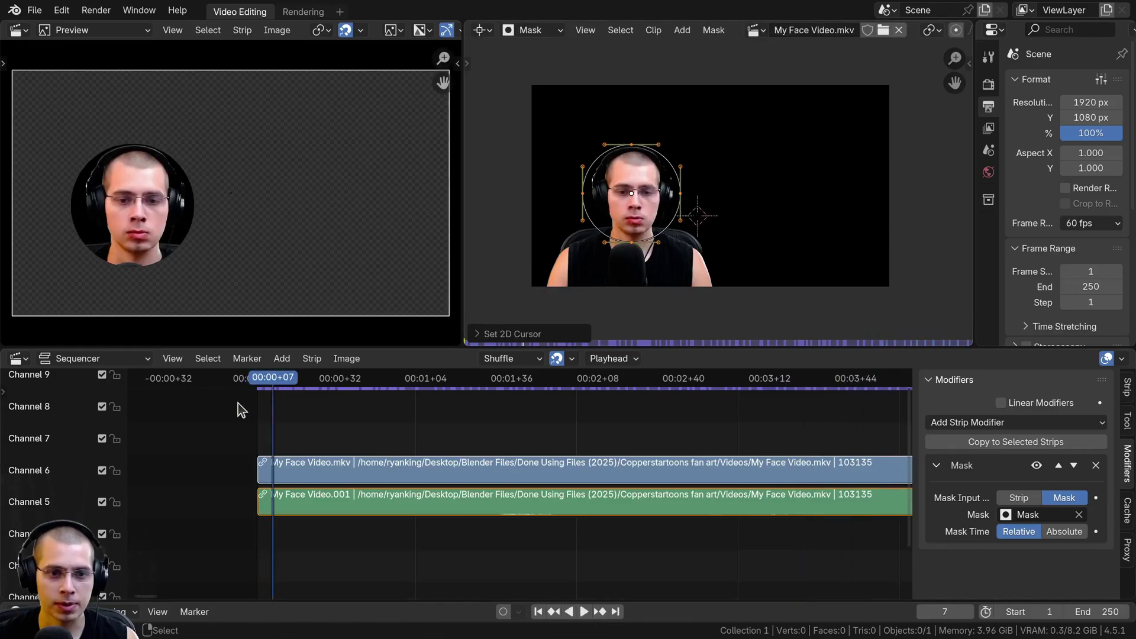
Step: Enlarge the circle mask slightly while the video plays, leaving a margin around the headphones, and stop playback
key("space")
key("s")
left_click(701, 230)
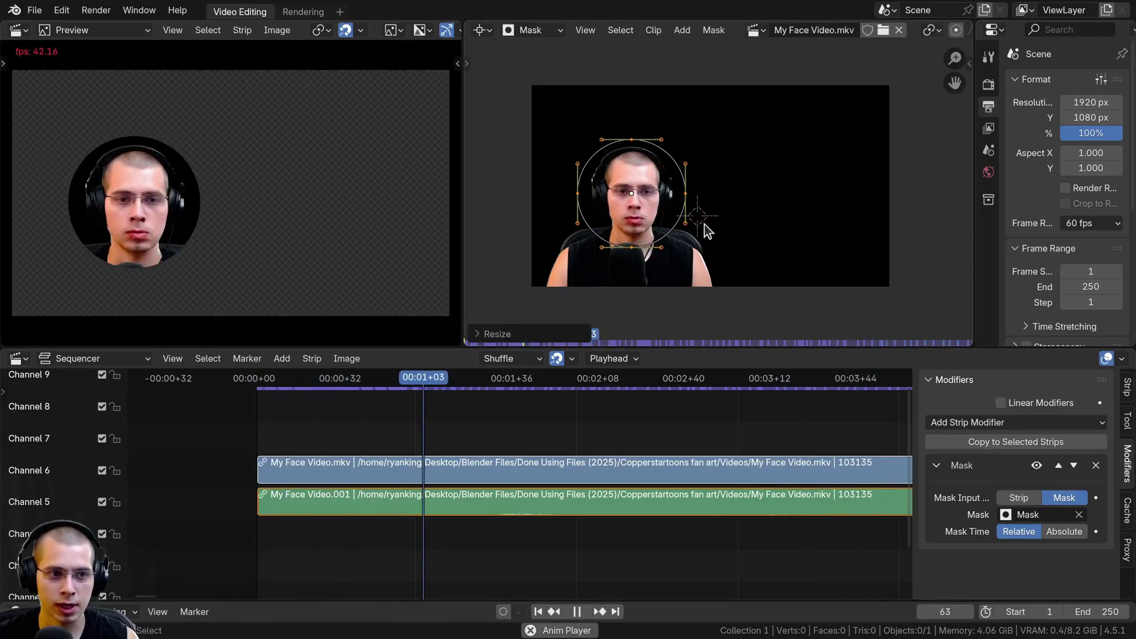
key("space")
Step: Replay the video from about frame 28 and again from the start to check the mask in the preview
left_click(330, 383)
key("space")
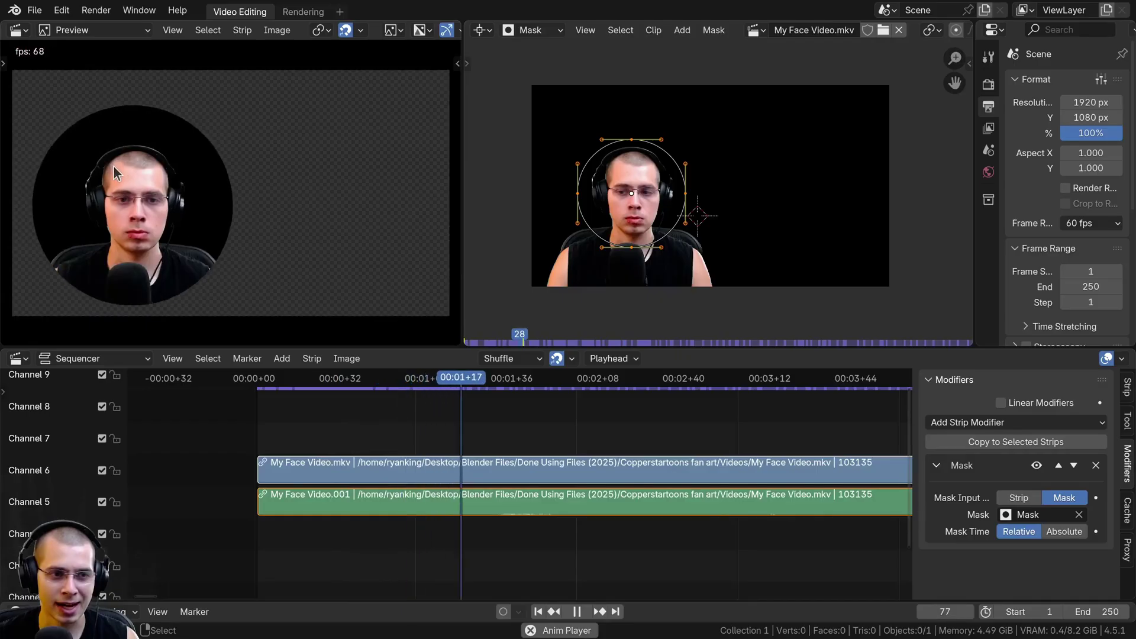
key("space")
key("space")
key("space")
middle_click_drag(329, 430, 460, 431)
scroll(460, 431, "up", 3)
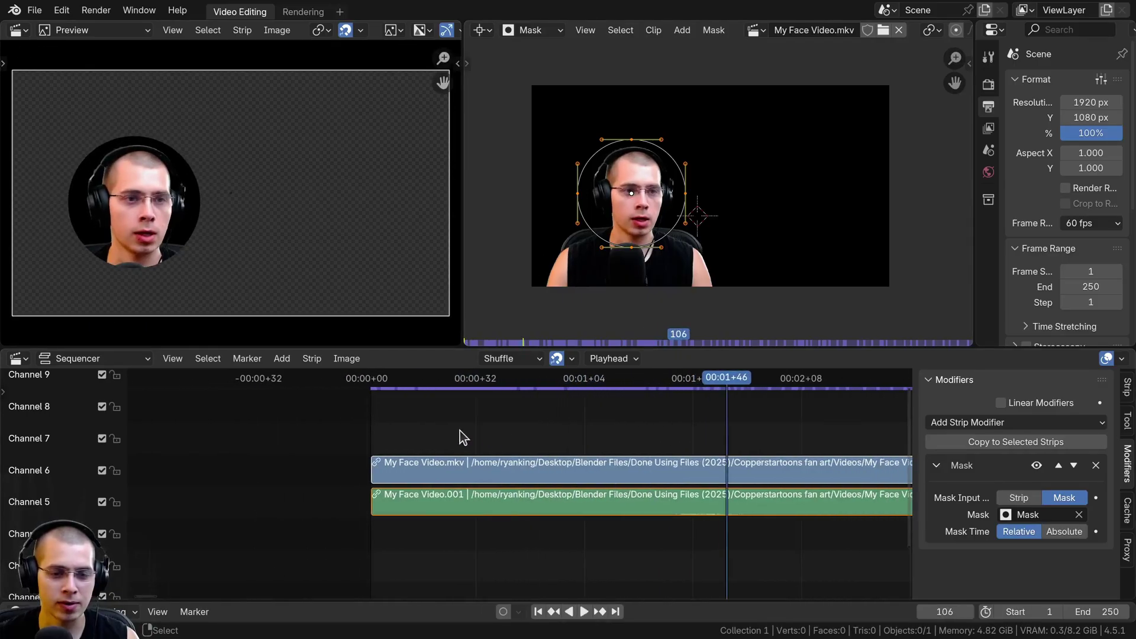
left_click(368, 380)
middle_click_drag(380, 450, 357, 437)
scroll(355, 435, "up", 2)
key("space")
key("space")
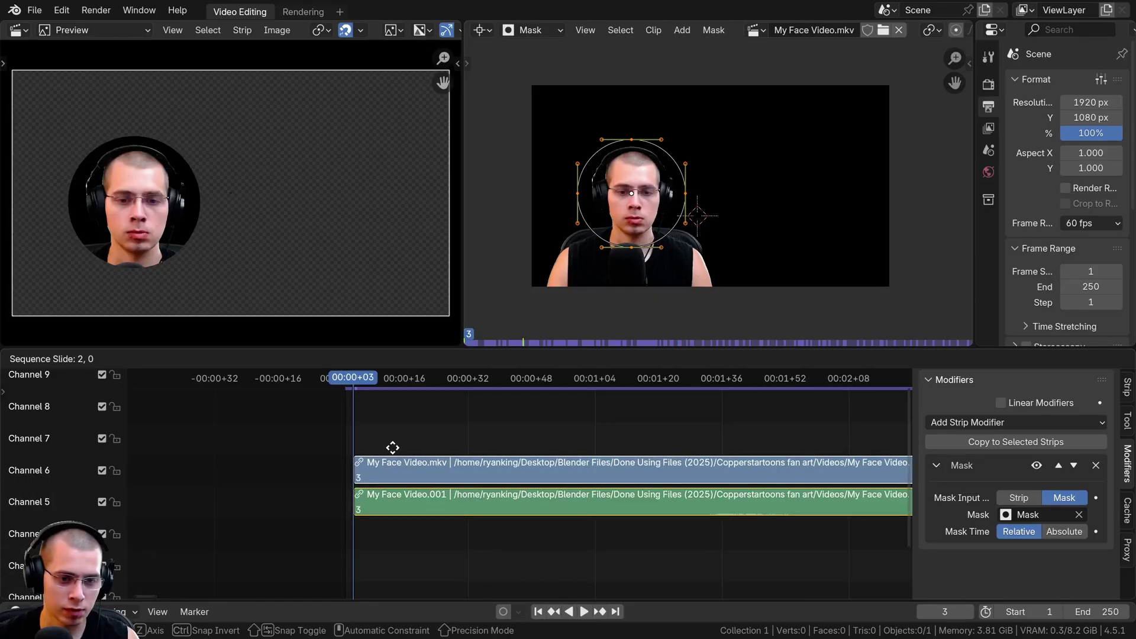
Step: Refresh the masked preview by nudging the video and audio strips and returning them to their original start, and replay the video
left_click(382, 449)
key("g")
left_click(349, 449)
key("space")
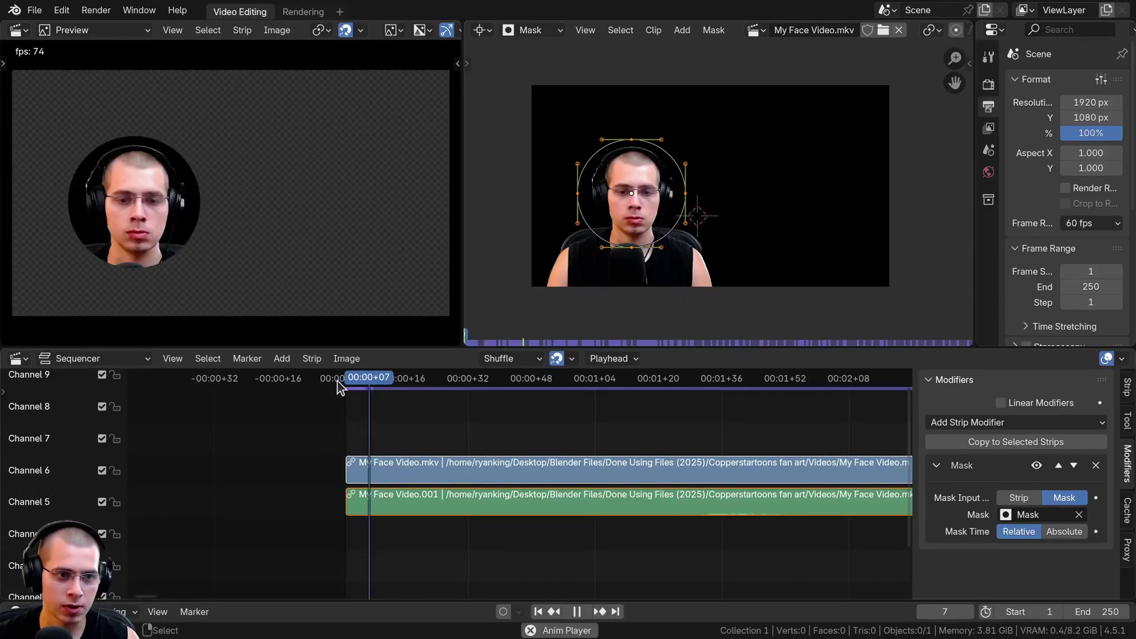
key("space")
Step: Widen the clip editor area and pull the upper handle of the circle's right-hand point far outward to distort the mask
mouse_move(773, 212)
middle_mouse_down()
mouse_move(761, 219)
mouse_move(774, 202)
middle_mouse_up()
left_click_drag(464, 210, 382, 209)
scroll(536, 206, "up", 3)
middle_click_drag(643, 154, 649, 152)
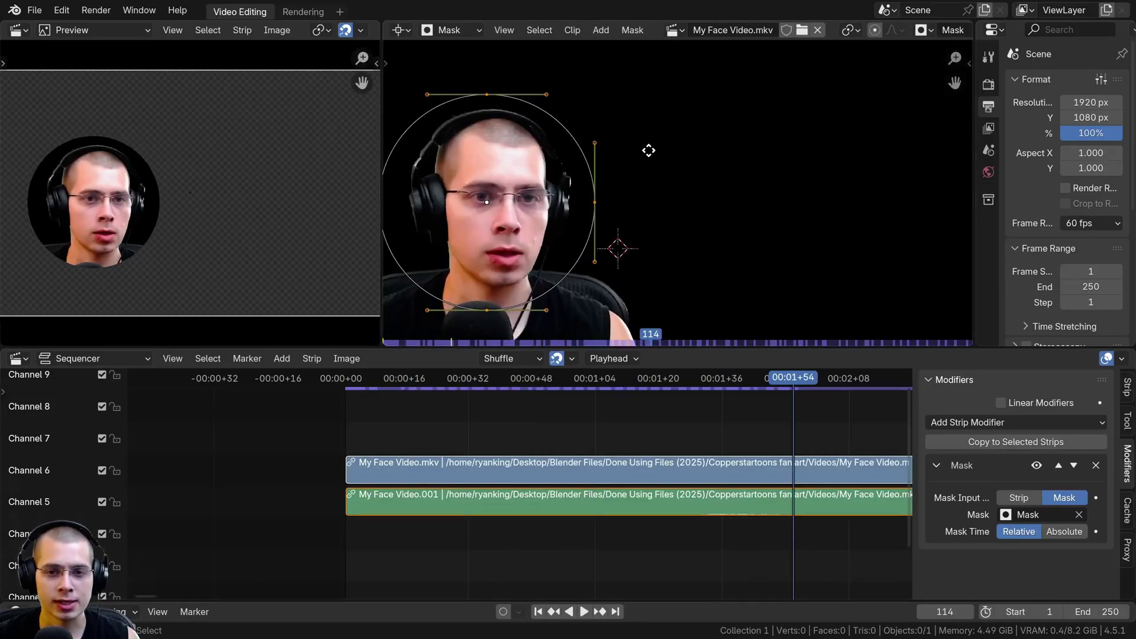
scroll(650, 155, "down", 2)
middle_click_drag(625, 206, 635, 212)
left_click_drag(636, 170, 718, 127)
Step: Refresh the preview of the distorted mask by grabbing and dropping the strips in place, and set the playhead to frame 7
left_click_drag(568, 382, 476, 382)
left_click(381, 476, "shift")
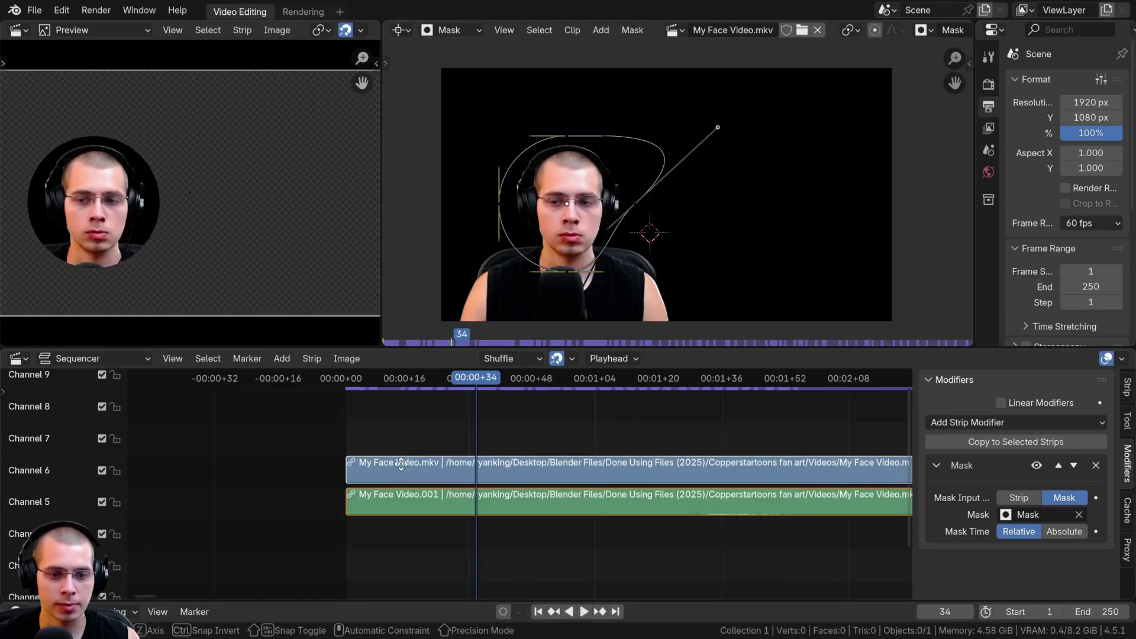
key("g")
left_click(394, 462)
left_click_drag(393, 382, 369, 424)
Step: Pull the upper handle of the mask's right-hand point back in toward the head
key("g")
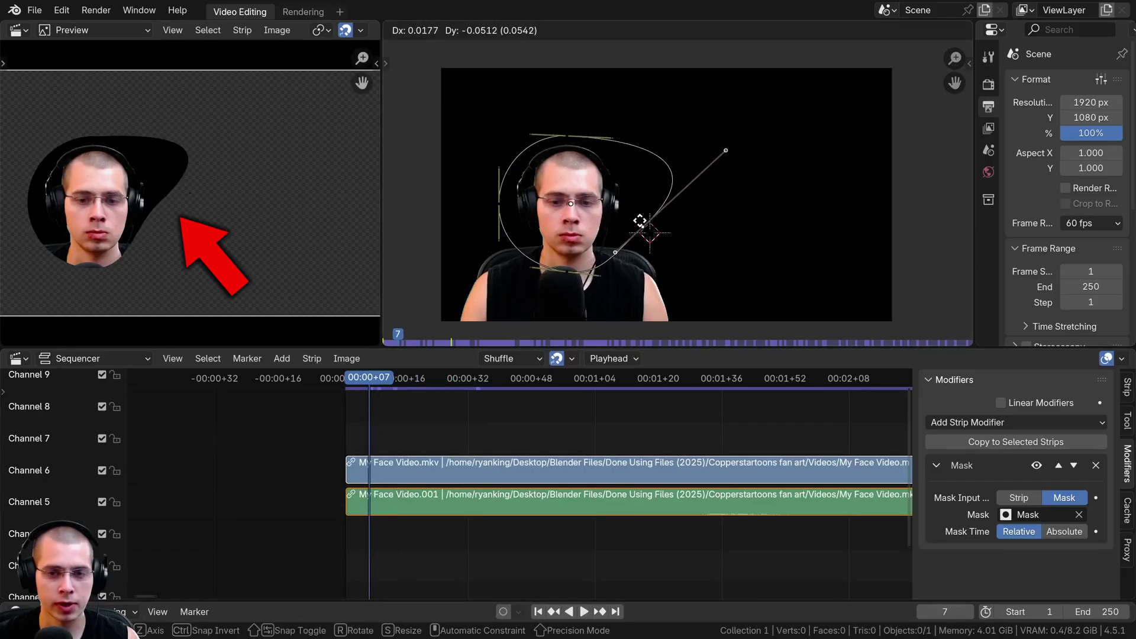
right_click(639, 221)
left_click_drag(720, 124, 657, 142)
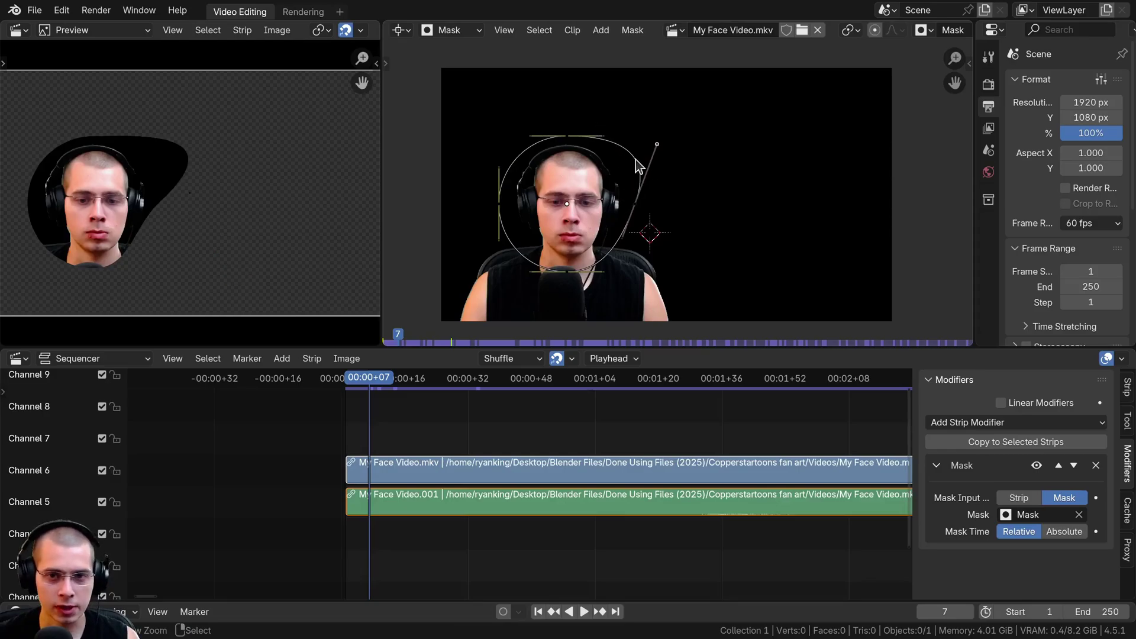
Step: Add a mask point on the upper-right curve moved in toward the head, and another pulled outward at the lower right
left_click(620, 148, "ctrl")
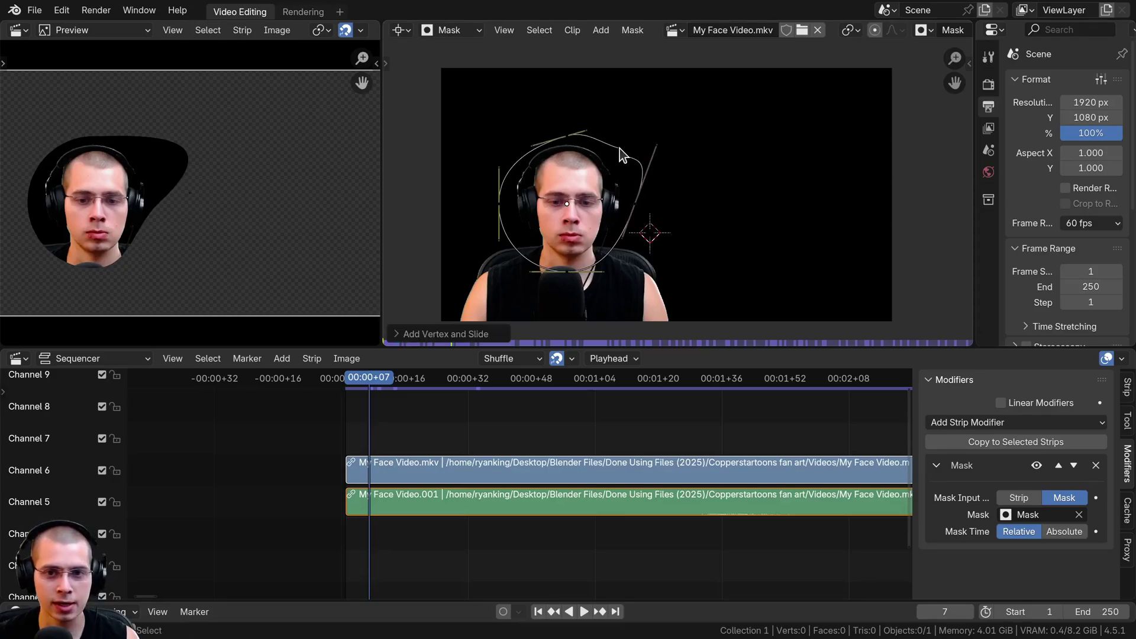
mouse_move(619, 149)
left_mouse_down()
mouse_move(649, 126)
mouse_move(608, 166)
left_mouse_up()
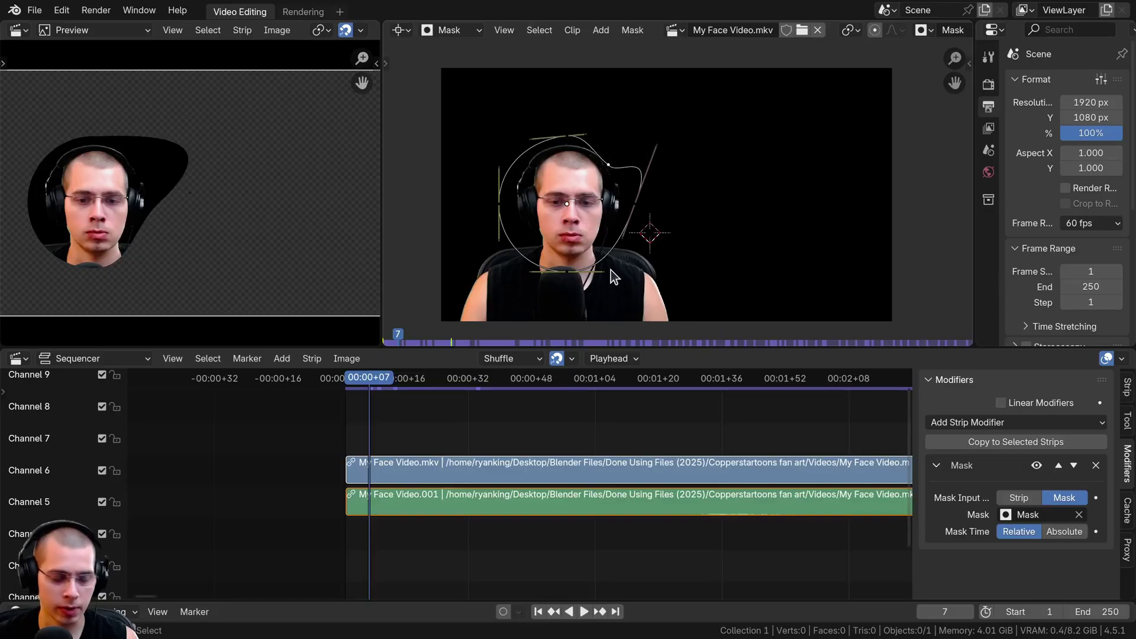
left_click_drag(602, 261, 621, 279, "ctrl")
left_click(606, 144)
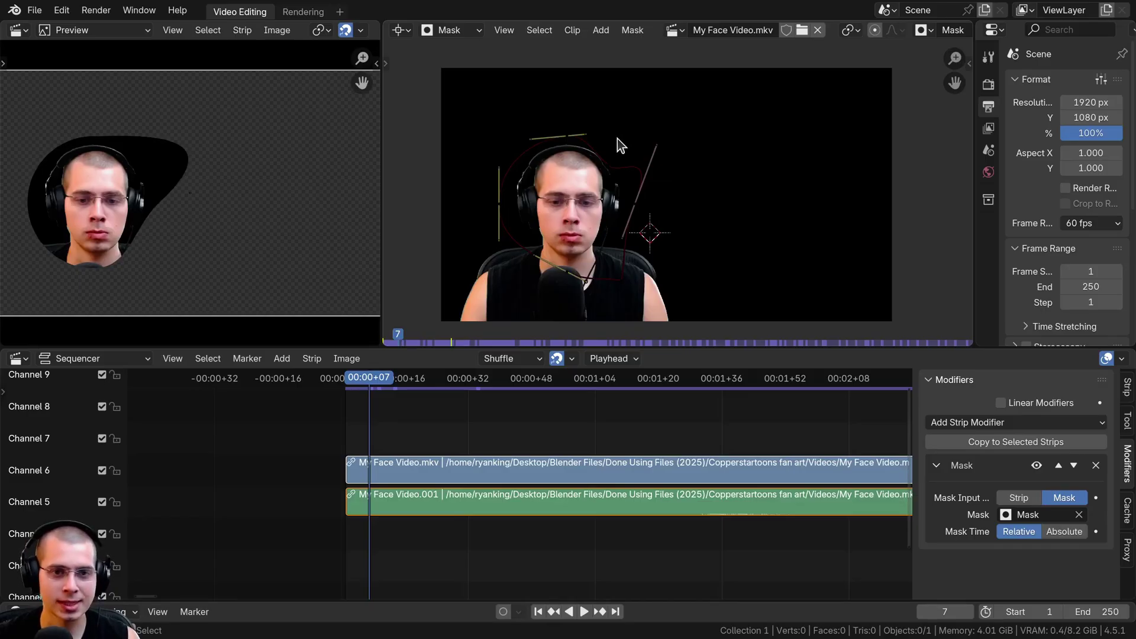
Step: Show the mask tools in the clip editor's sidebar and select all points of the mask
key("n")
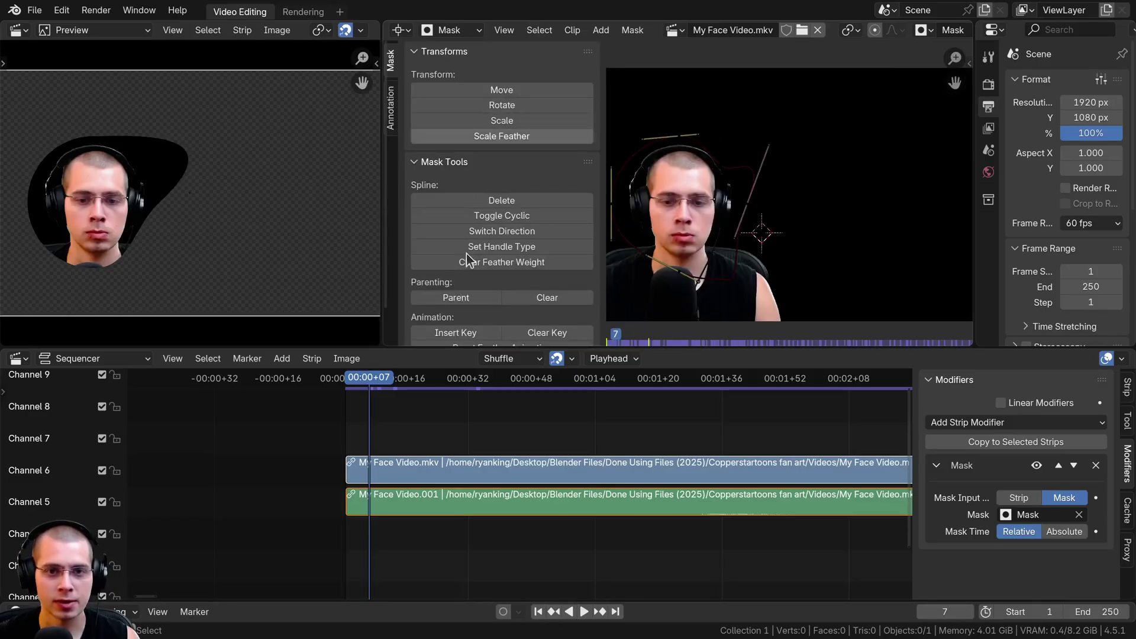
middle_click_drag(731, 207, 758, 207)
key("a")
Step: Try the Move, Rotate and Scale transforms on the whole mask
left_click(489, 86)
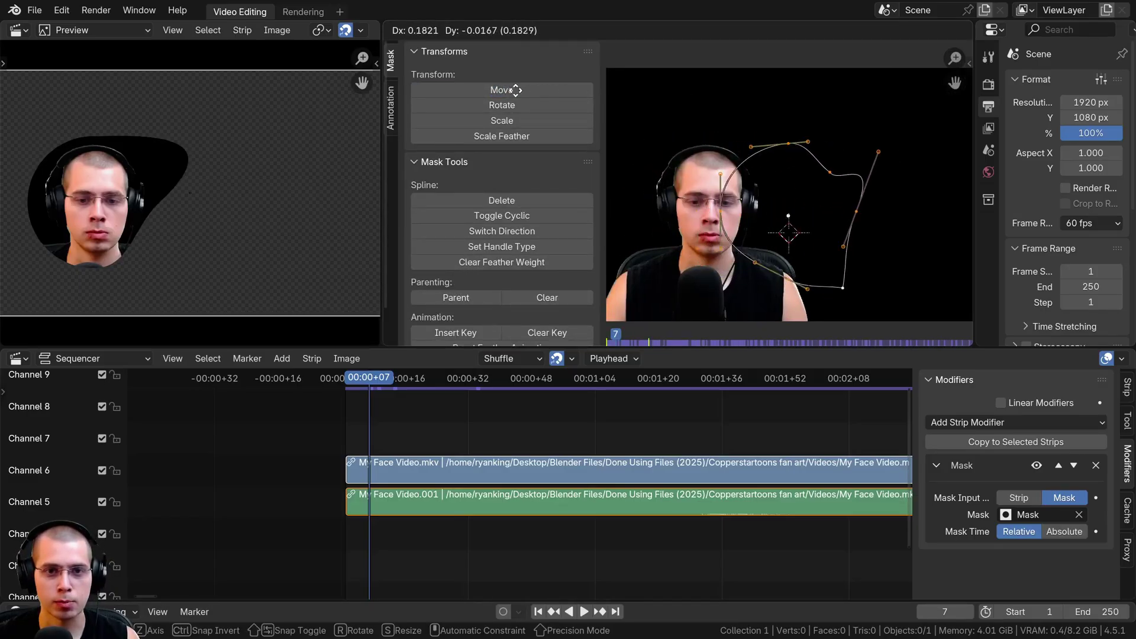
left_click(502, 95)
left_click(501, 109)
left_click(534, 120)
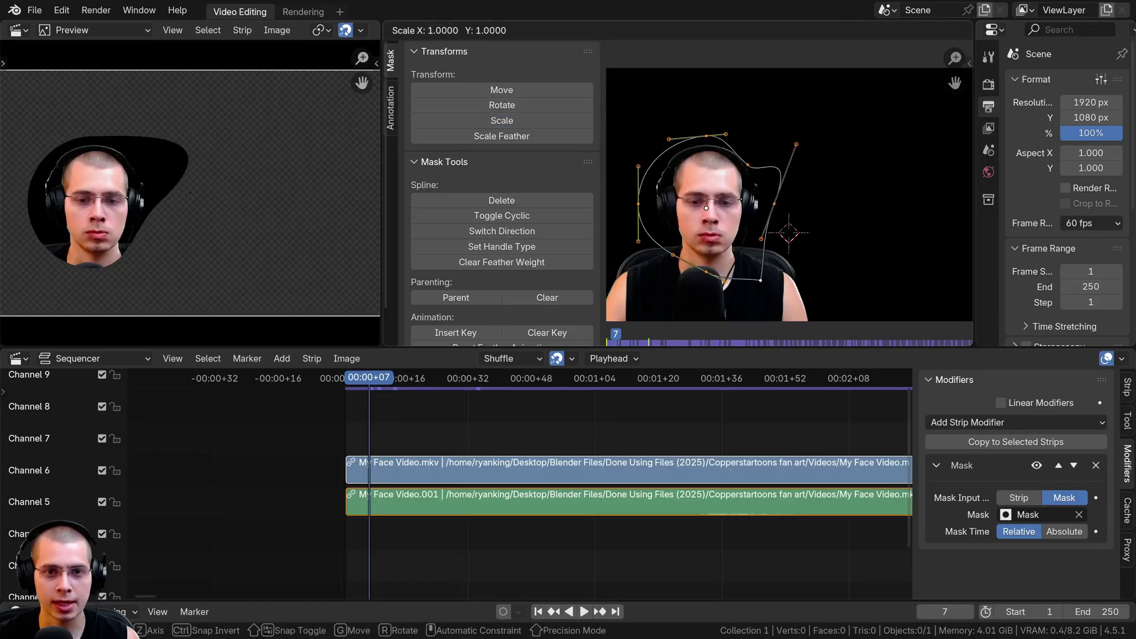
right_click(689, 136)
key("r")
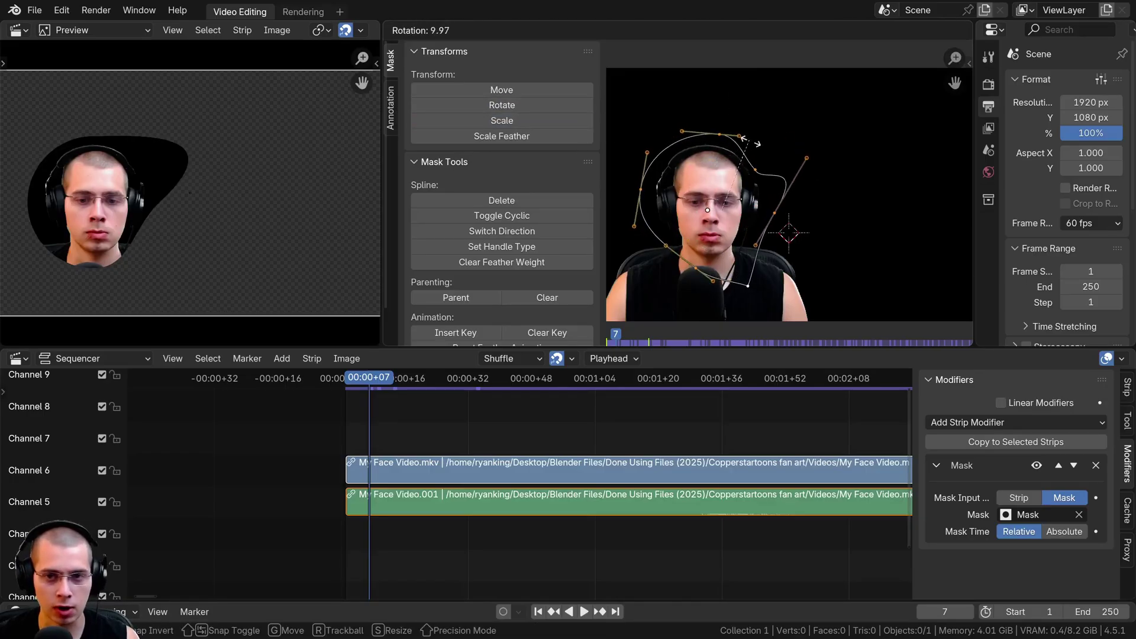
key("Escape")
key("s")
right_click(819, 156)
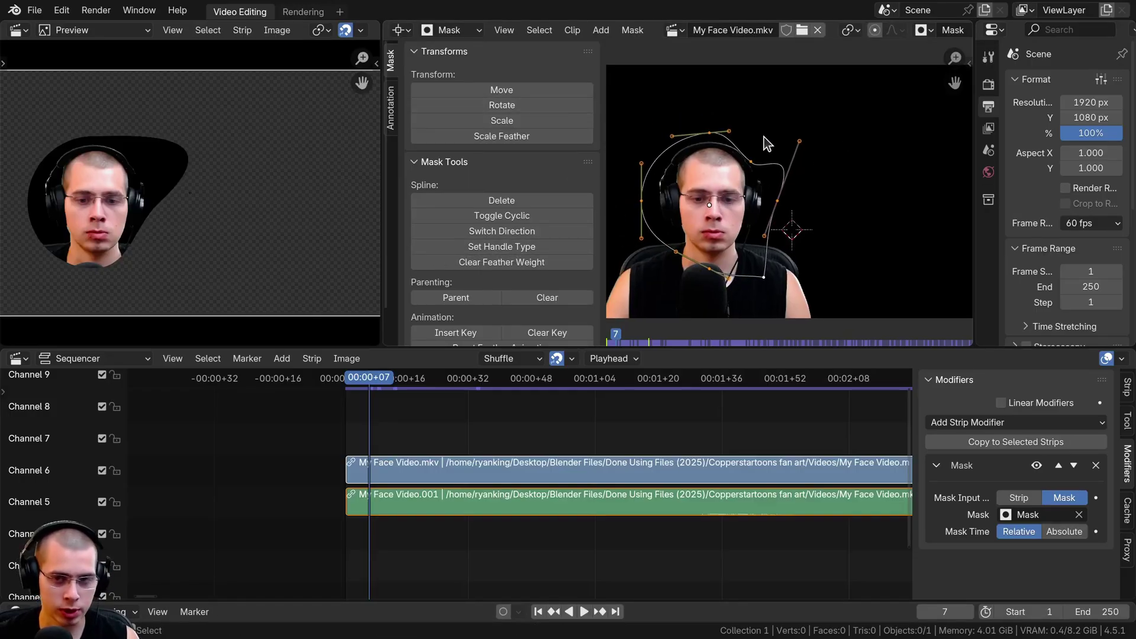
Step: Set the handle type of all mask points to Vector and expand the operation's settings
key("v")
key("Escape")
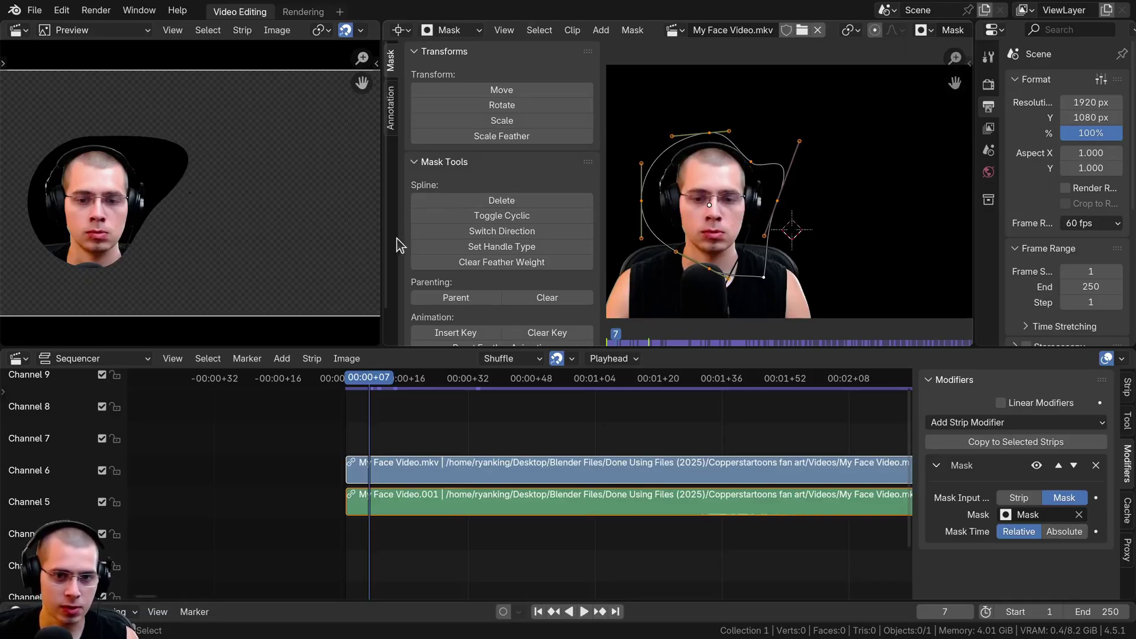
left_click(504, 248)
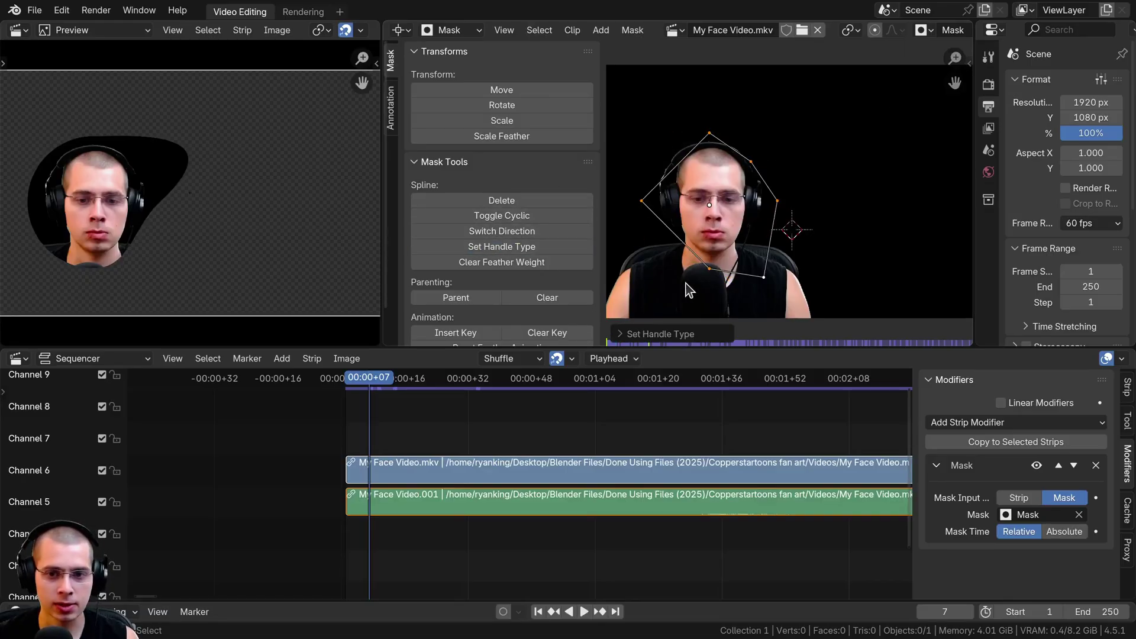
left_click(621, 333)
left_click(734, 330)
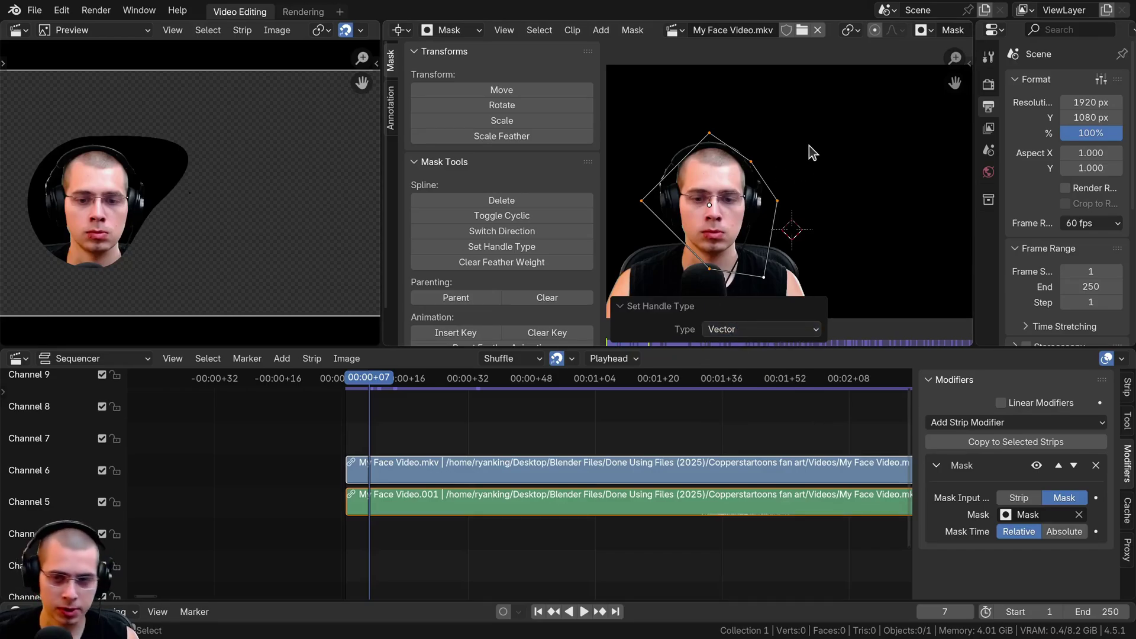
Step: Switch the handle type of all mask points between Auto and Vector, ending on Auto
key("v")
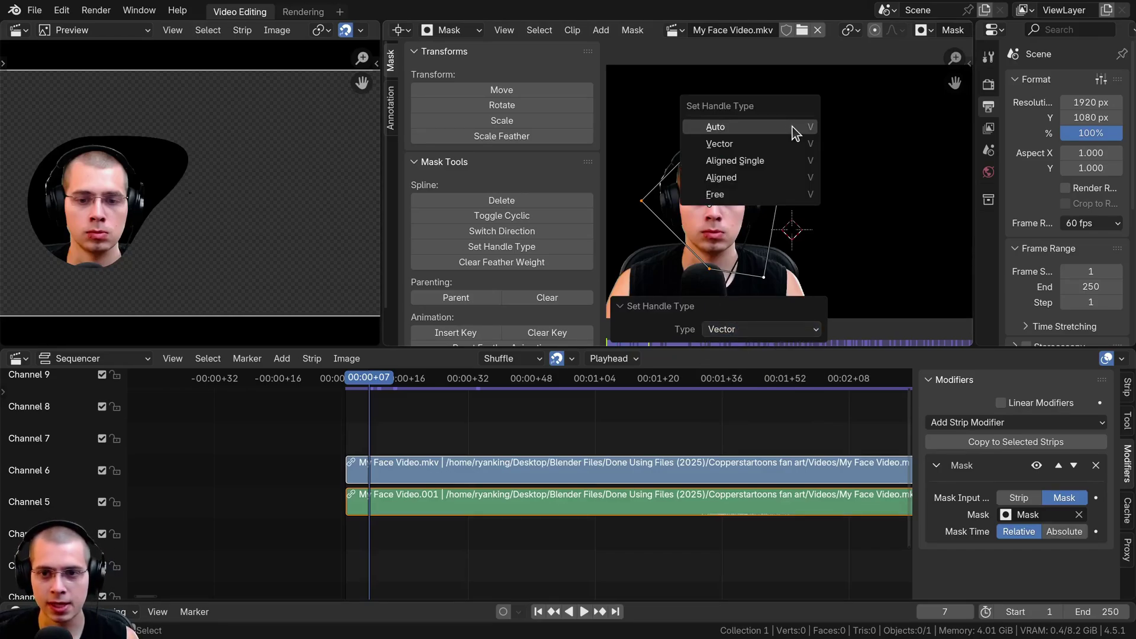
left_click(734, 129)
key("v")
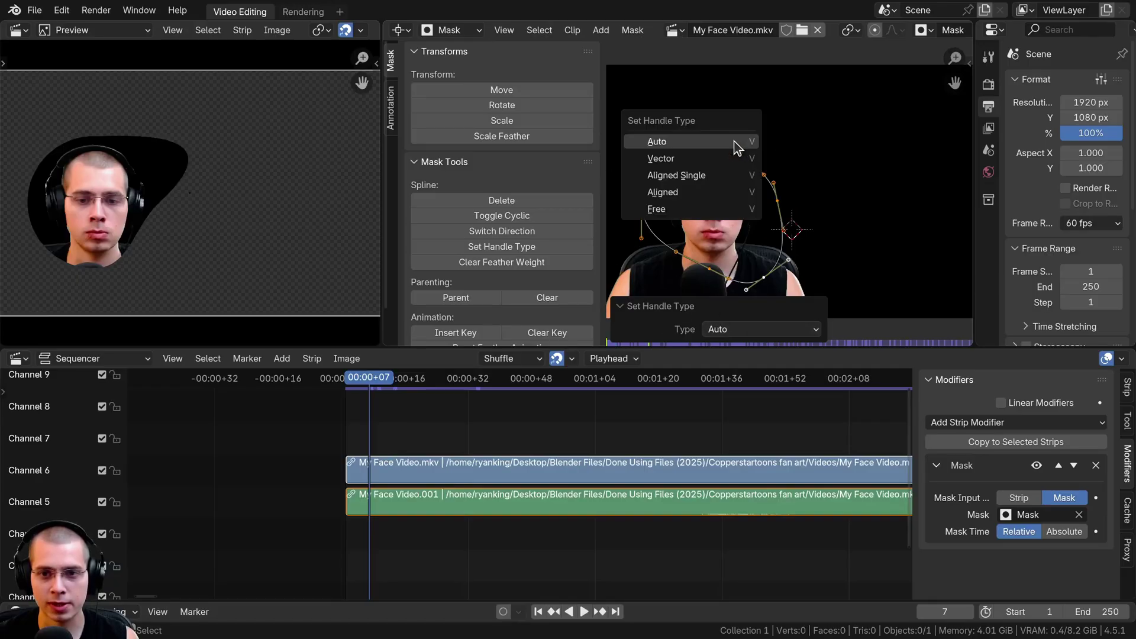
left_click(674, 161)
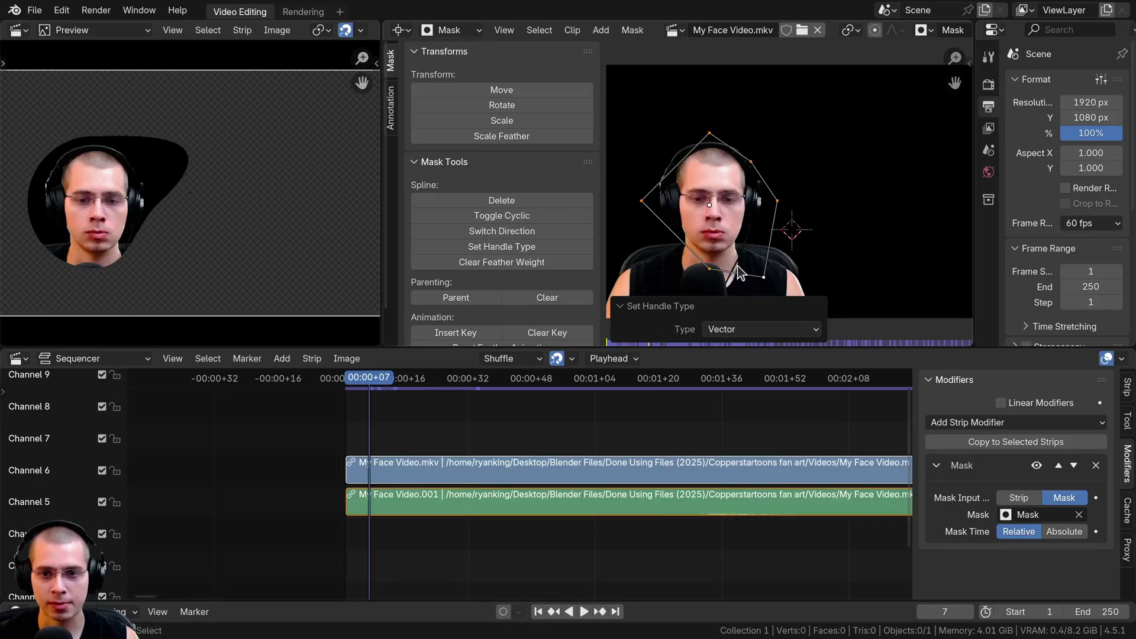
key("v")
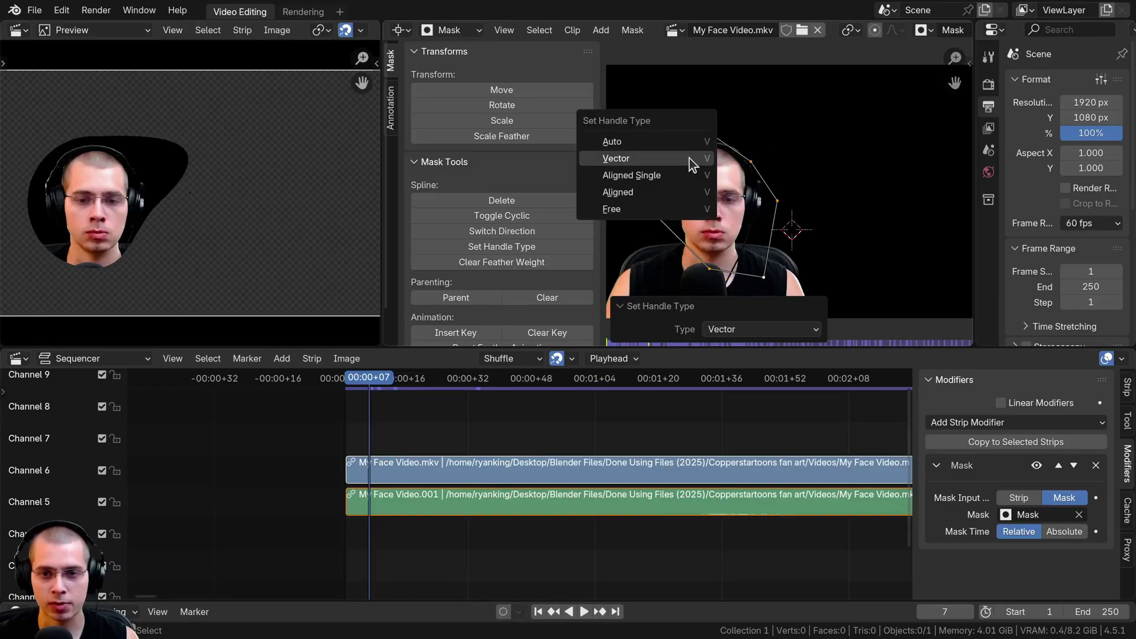
left_click(623, 144)
key("v")
left_click(582, 172)
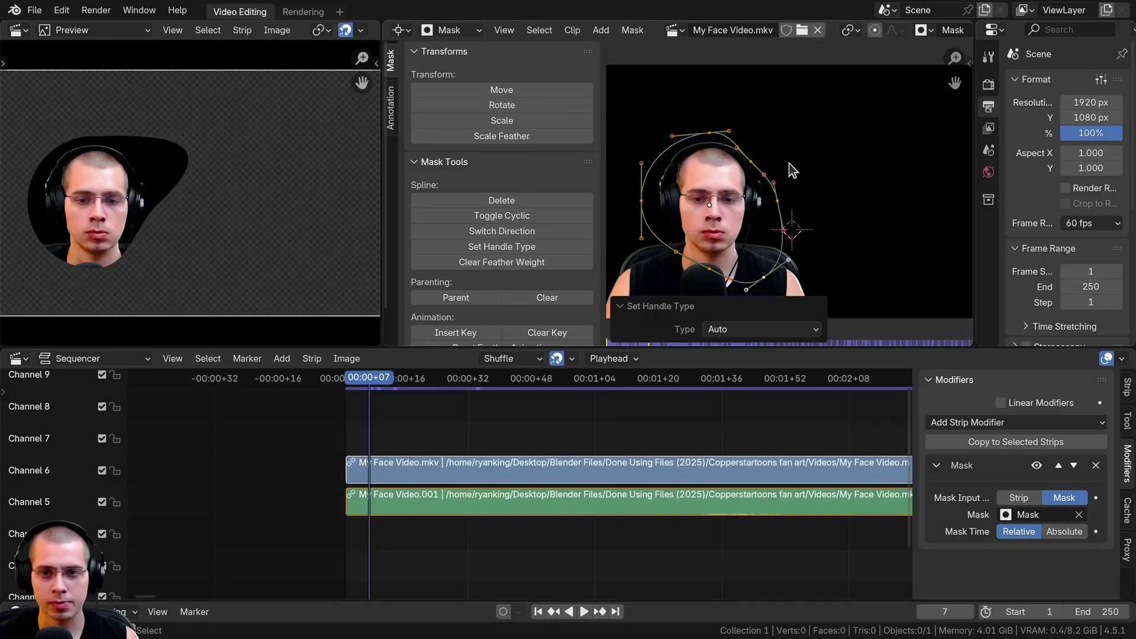
Step: Delete all points of the existing mask and add a circle spline in their place
scroll(731, 157, "up", 1)
middle_click_drag(731, 157, 771, 134)
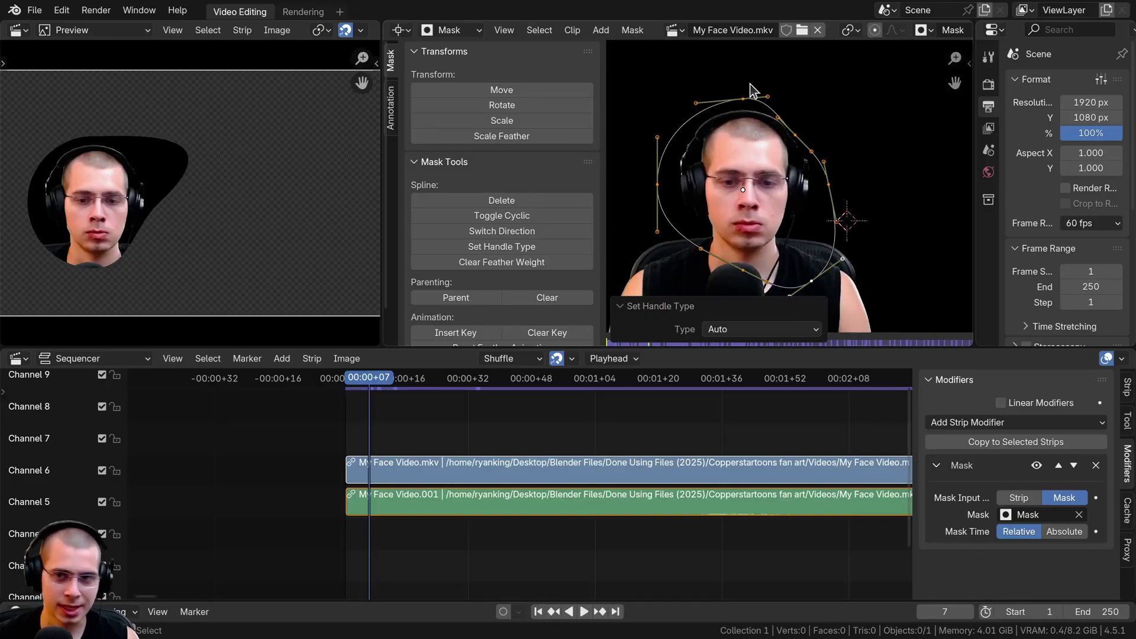
key("x")
left_click(731, 87)
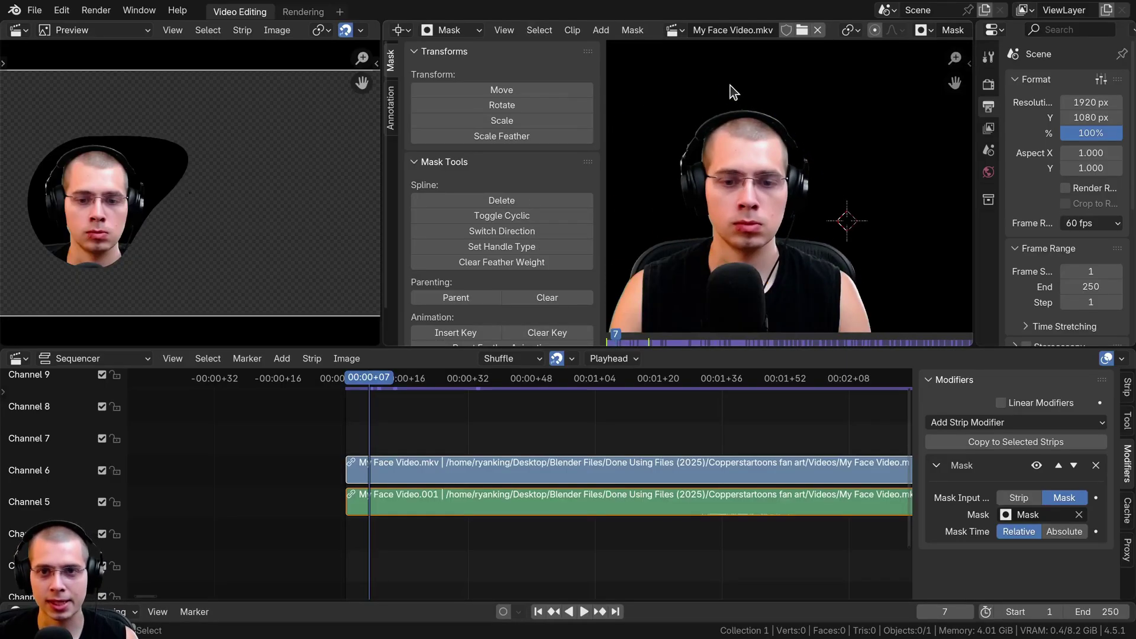
left_click(605, 27)
left_click(617, 48)
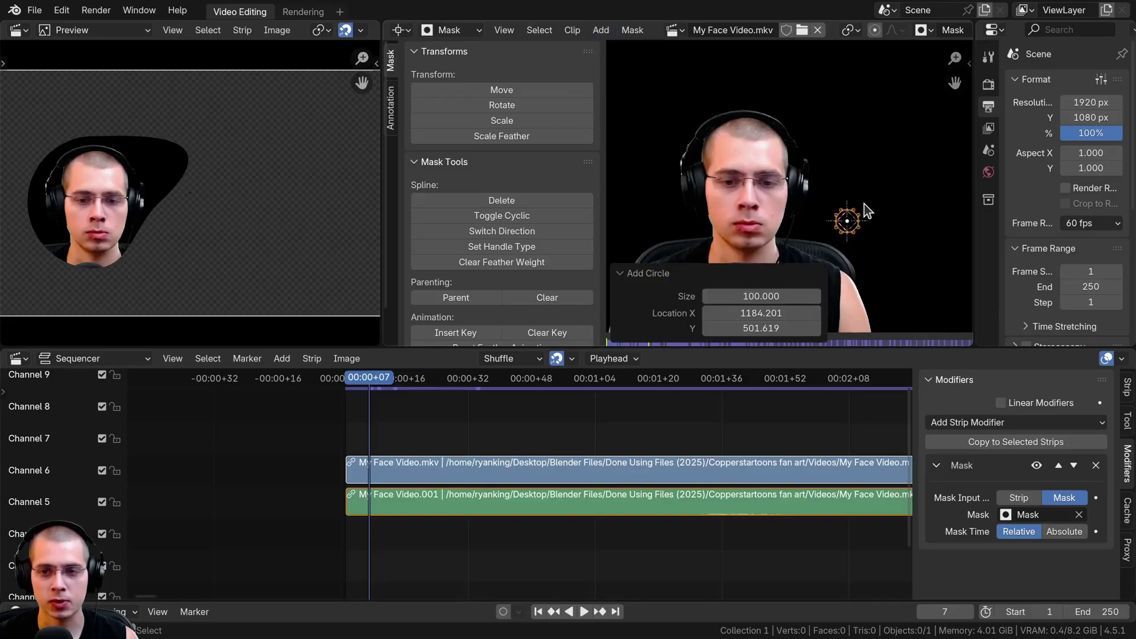
Step: Enlarge the new mask circle and move it onto the face in the clip editor
key("s")
left_click(935, 229)
key("g")
left_click(757, 177)
key("s")
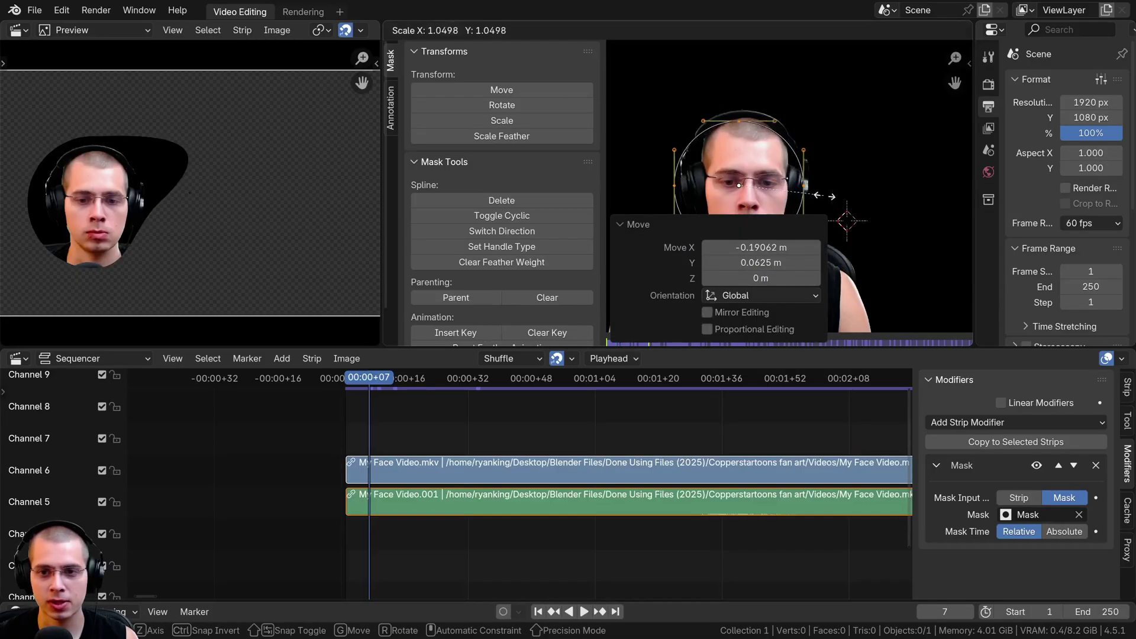
left_click(847, 200)
Step: Fine-tune the circle's position and size so that it encloses the whole head and headphones
key("g")
left_click(860, 202)
left_click(628, 222)
key("s")
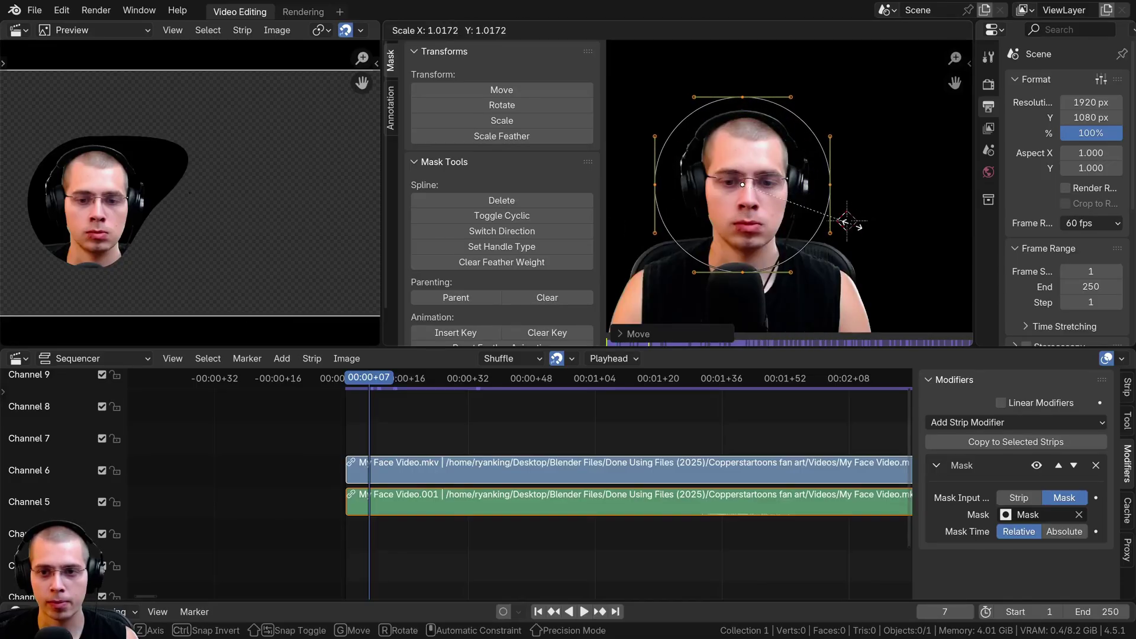
left_click(852, 224)
key("g")
left_click(853, 231)
key("s")
left_click(855, 232)
Step: Play the video briefly and inspect the circular mask around the face up close in the preview
middle_click_drag(269, 244, 268, 242)
key("space")
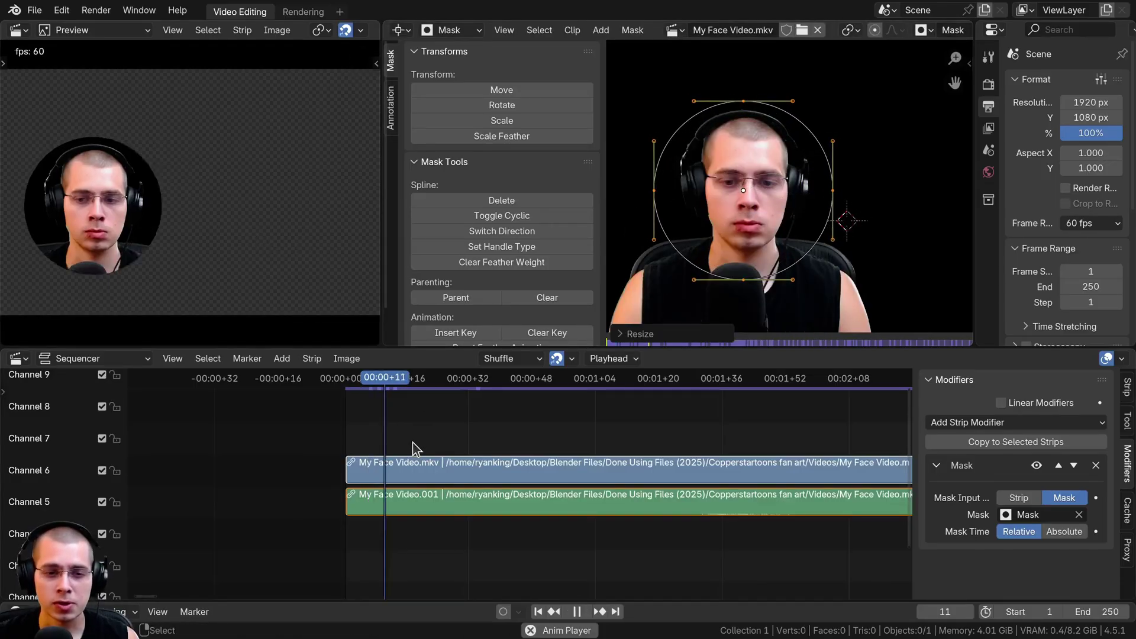
middle_click_drag(415, 448, 406, 448)
key("space")
middle_click_drag(95, 202, 168, 210)
scroll(216, 169, "up", 8)
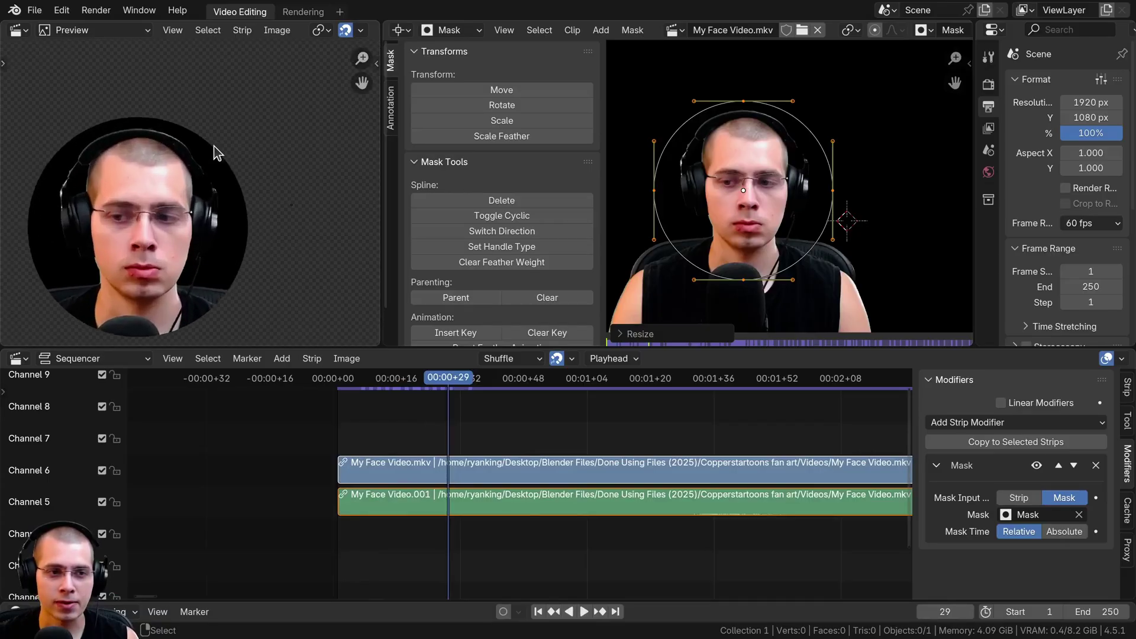
middle_click_drag(212, 147, 246, 126)
middle_click_drag(779, 250, 778, 239)
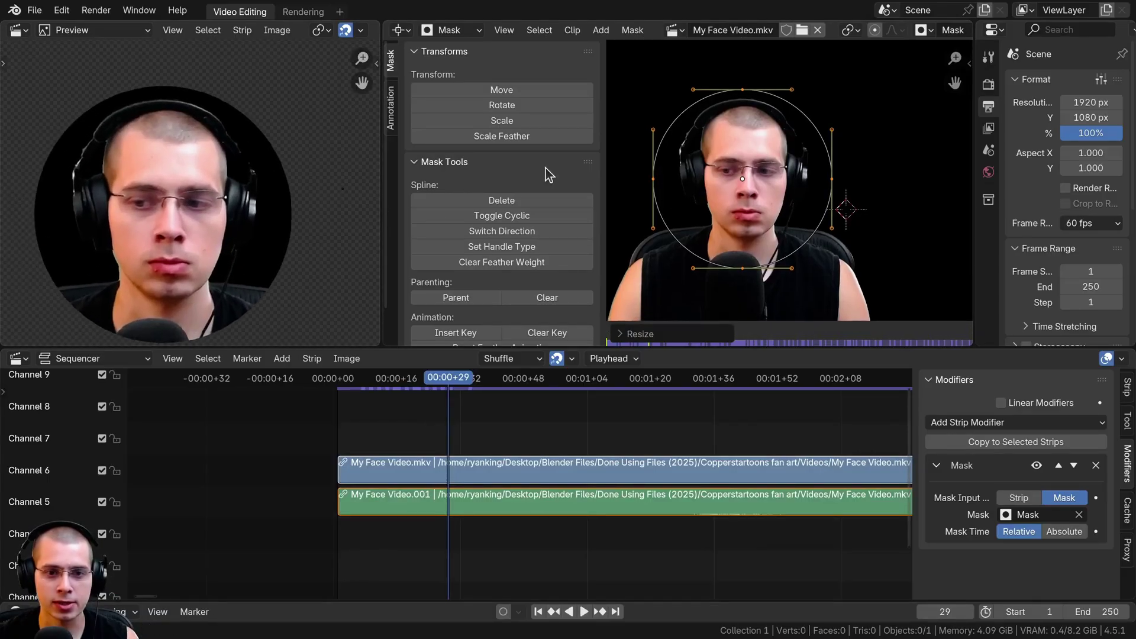
Step: Scale the circle mask's feather outward to form a wide band around the spline
scroll(545, 166, "down", 2)
middle_click_drag(861, 183, 862, 180)
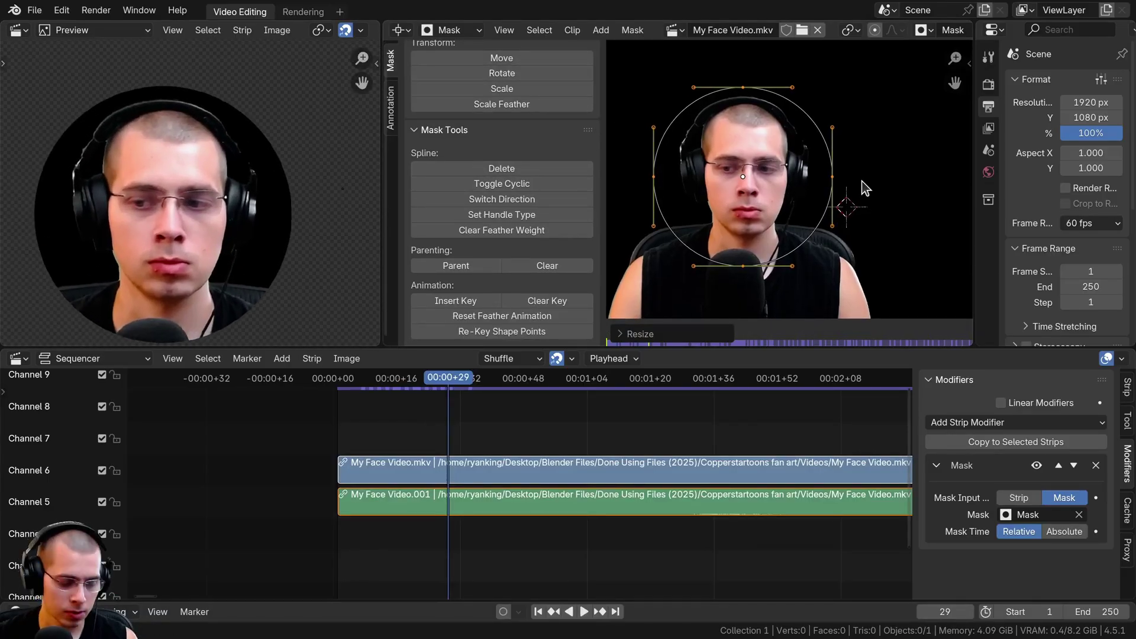
key("alt+s")
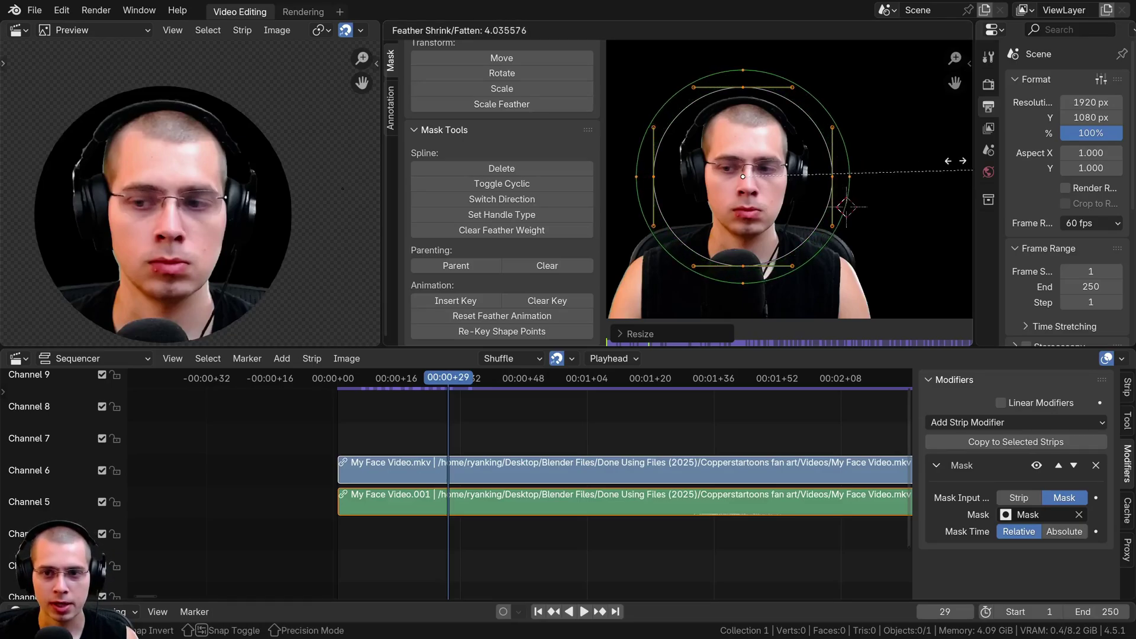
left_click(763, 169)
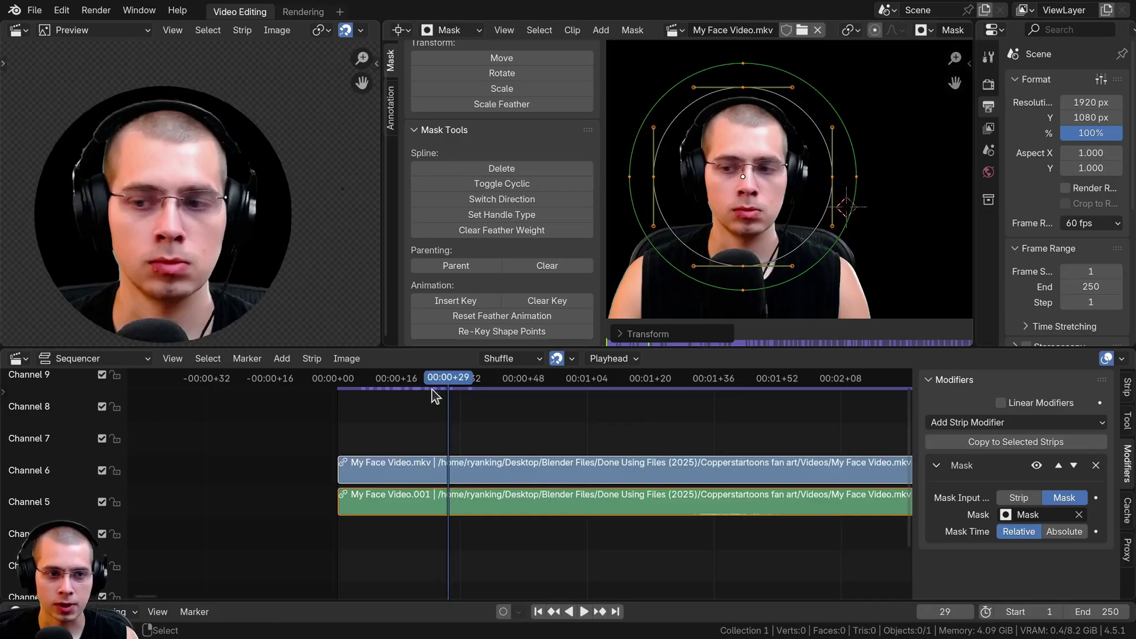
Step: Play the video briefly and examine the feathered edge of the masked face in the preview
middle_click_drag(432, 390, 420, 396)
key("space")
key("space")
scroll(216, 118, "down", 2)
middle_click_drag(201, 141, 207, 149)
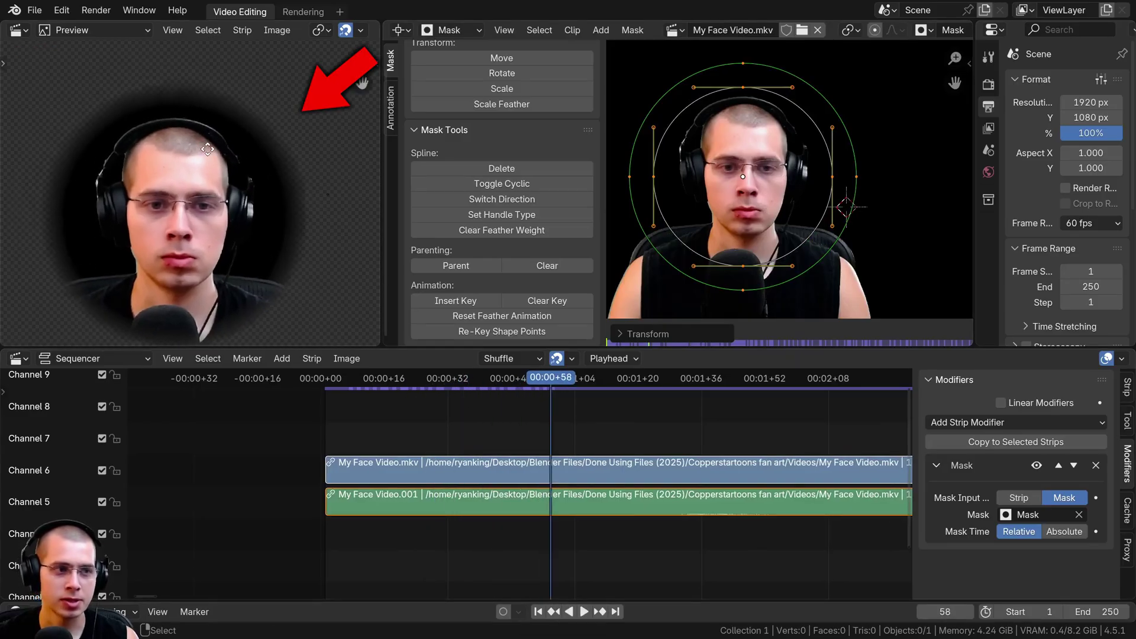
scroll(207, 149, "up", 2)
Step: Widen the preview area while keeping the whole mask circle in view in the clip editor
left_click_drag(377, 128, 559, 127)
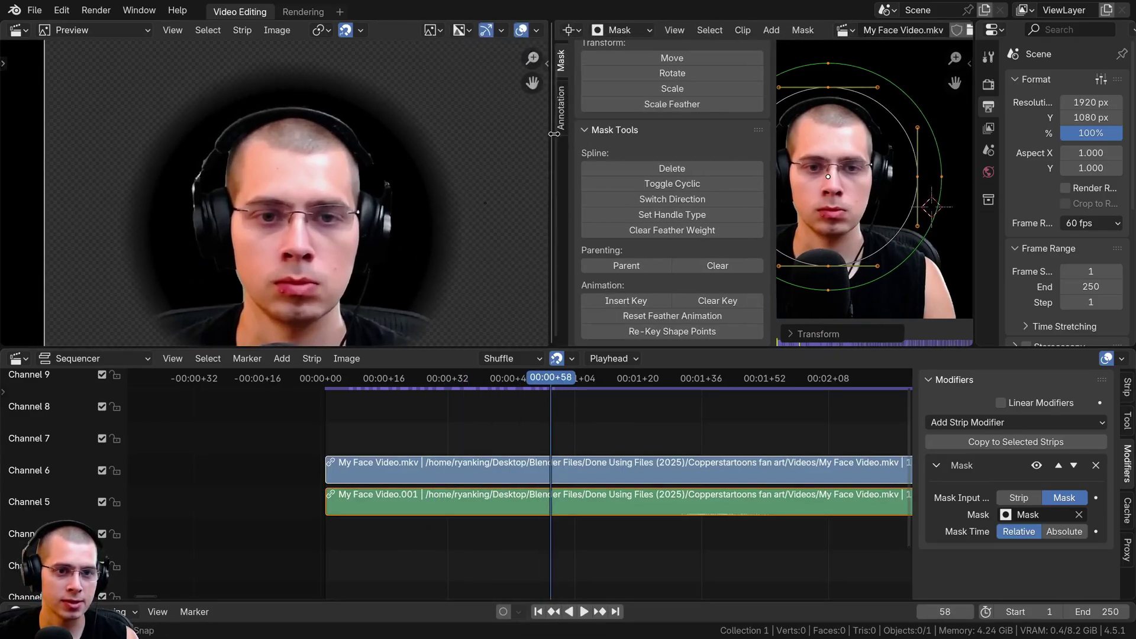
scroll(391, 145, "down", 3)
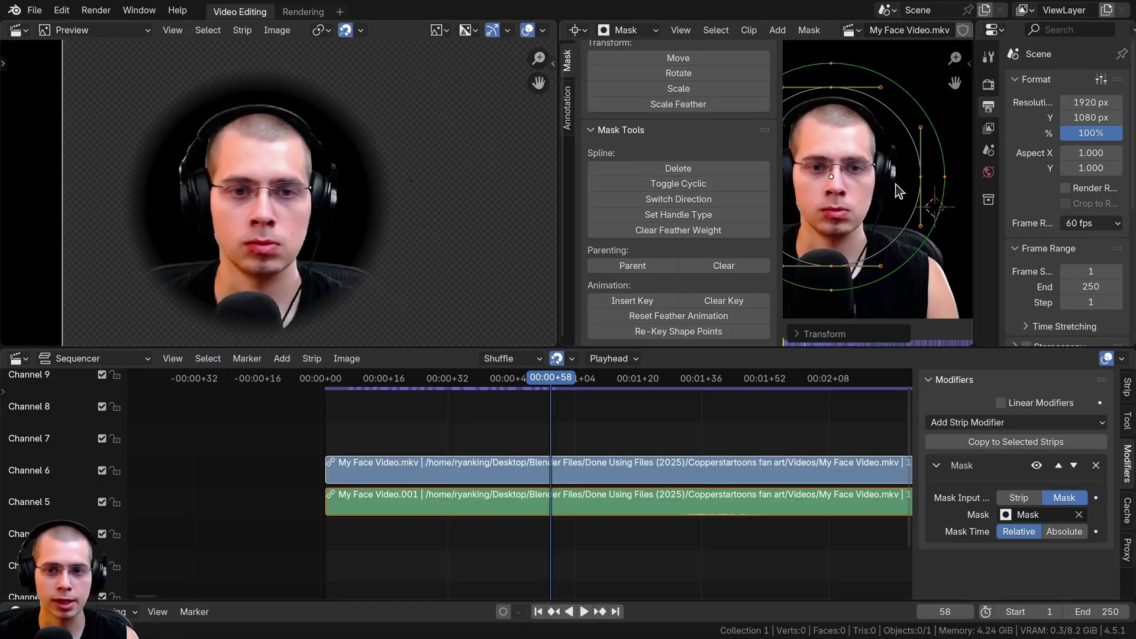
left_click_drag(560, 213, 480, 213)
scroll(935, 107, "down", 2)
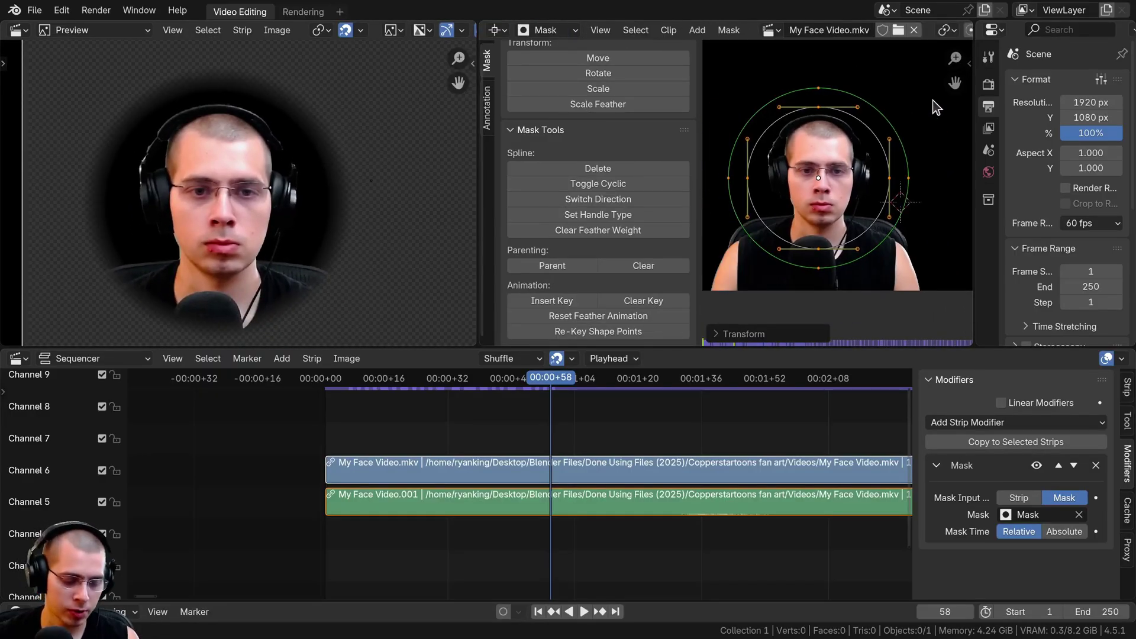
Step: Narrow the circle mask's feather slightly with the Scale Feather tool
key("alt+s")
key("Escape")
left_click(627, 103)
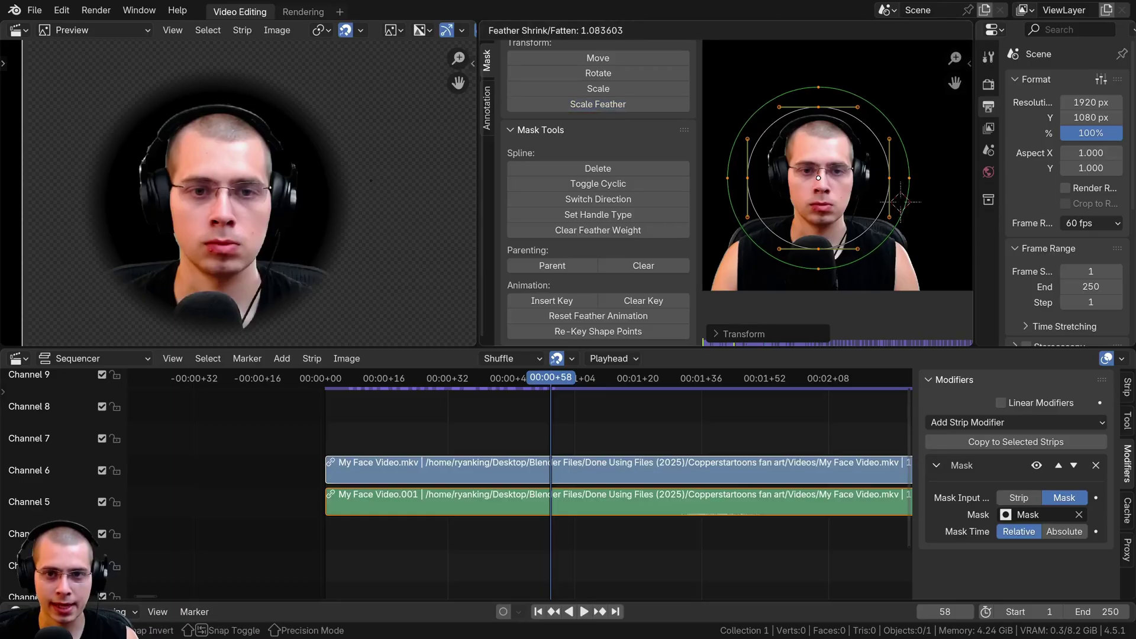
left_click(758, 110)
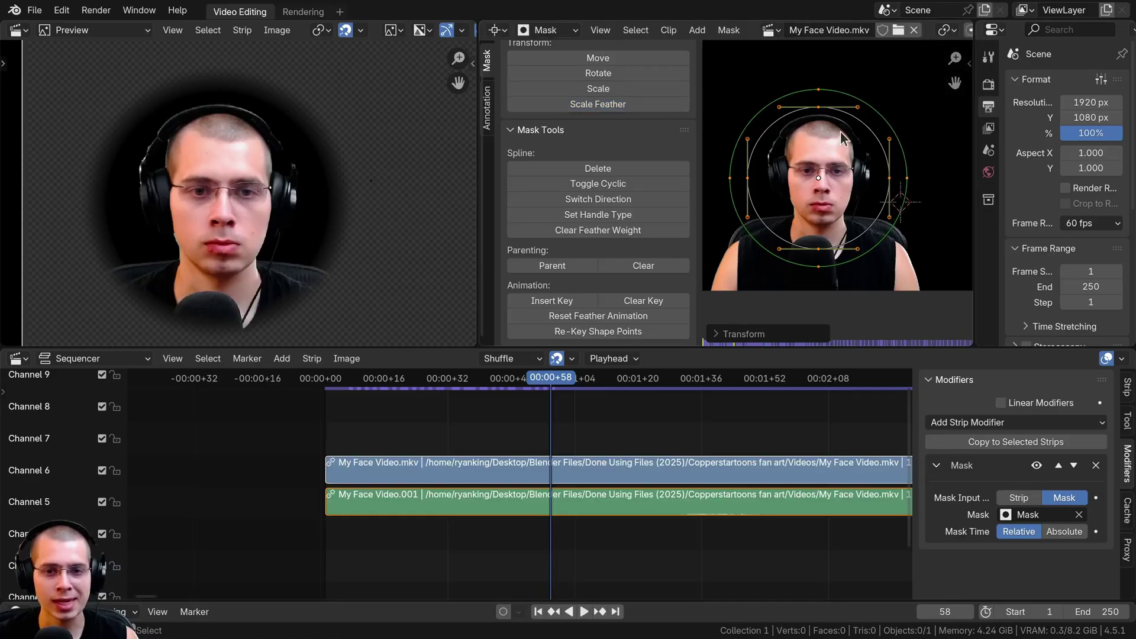
Step: Try switching the mask spline's direction and play the video to check how the feather behaves
left_click(600, 202)
key("space")
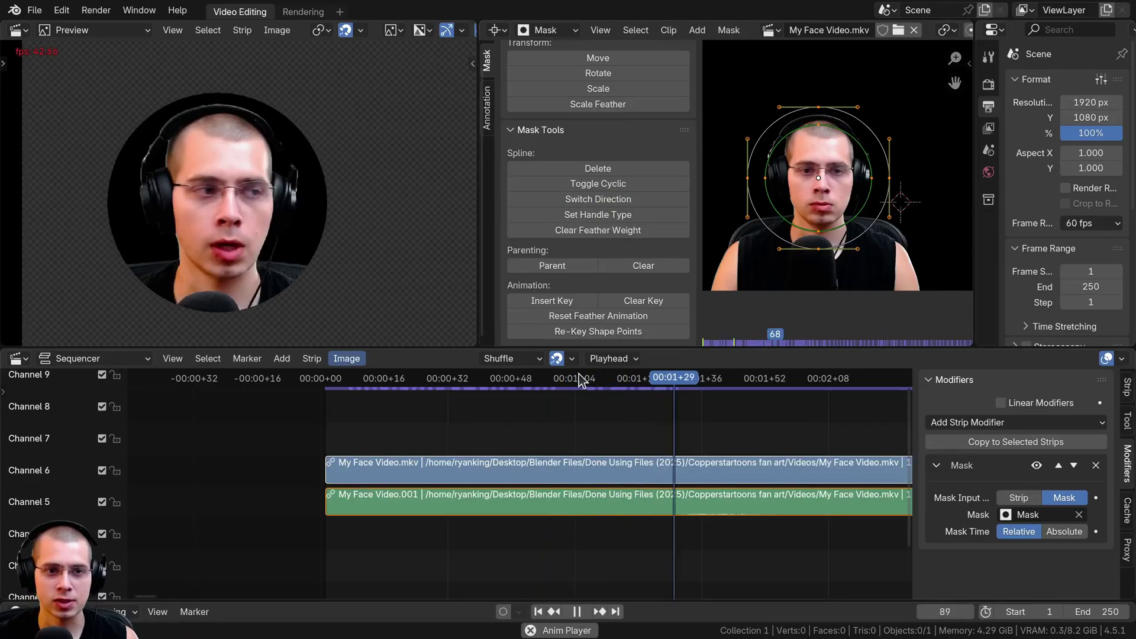
key("space")
scroll(804, 87, "up", 2)
middle_click_drag(804, 87, 823, 100)
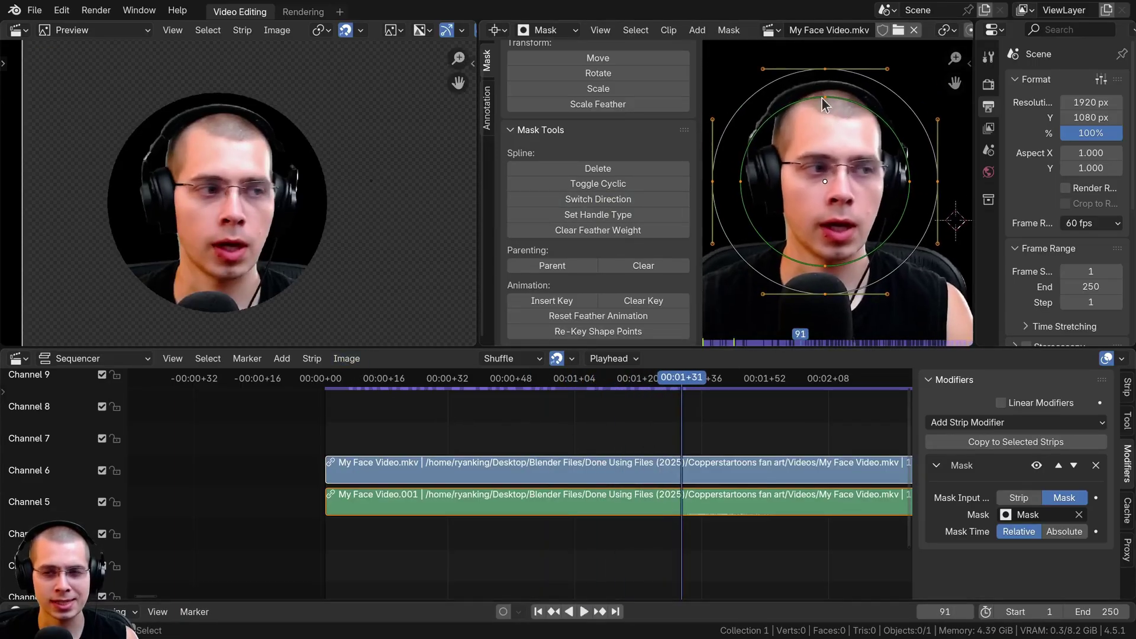
scroll(286, 67, "up", 1)
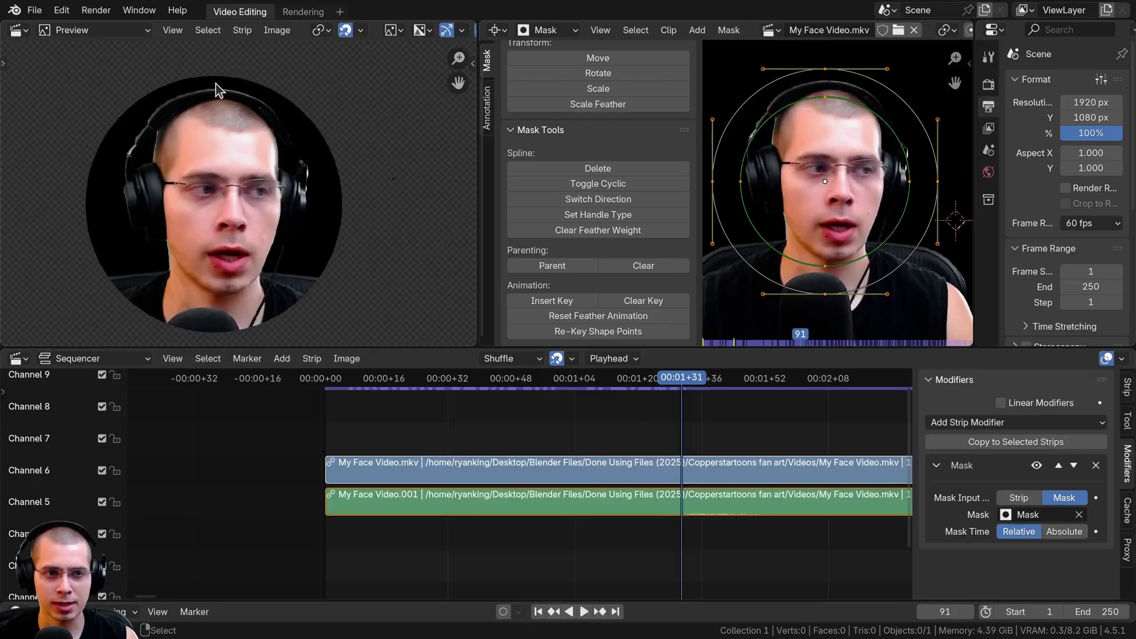
middle_click_drag(896, 201, 892, 201)
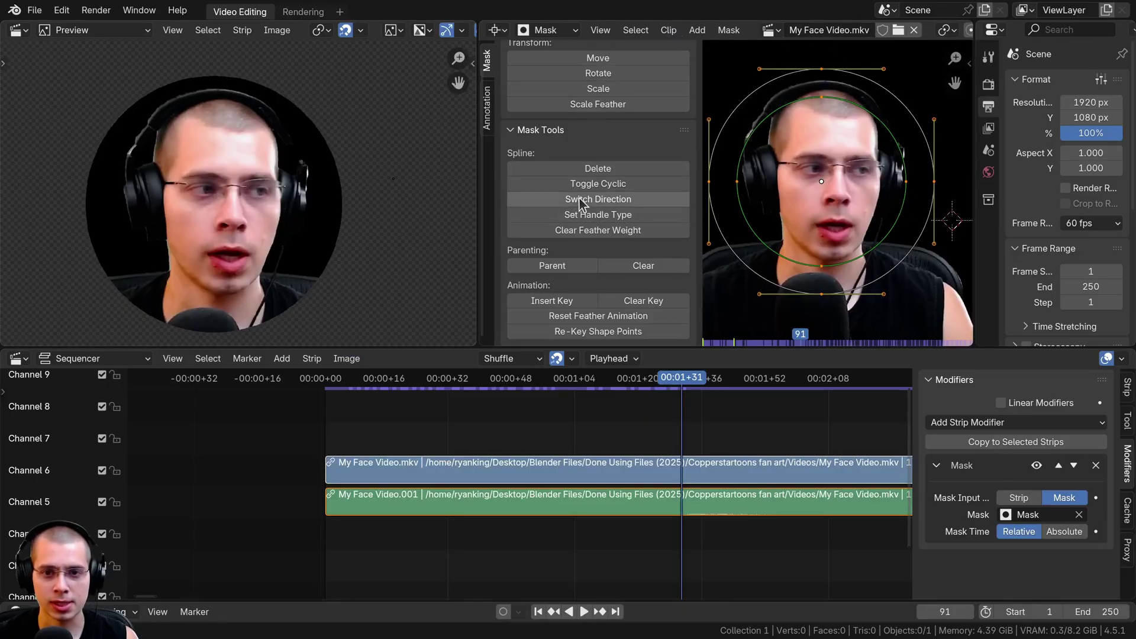
Step: Scale the mask circle down closer to the head and widen its feather outward
scroll(894, 150, "down", 3)
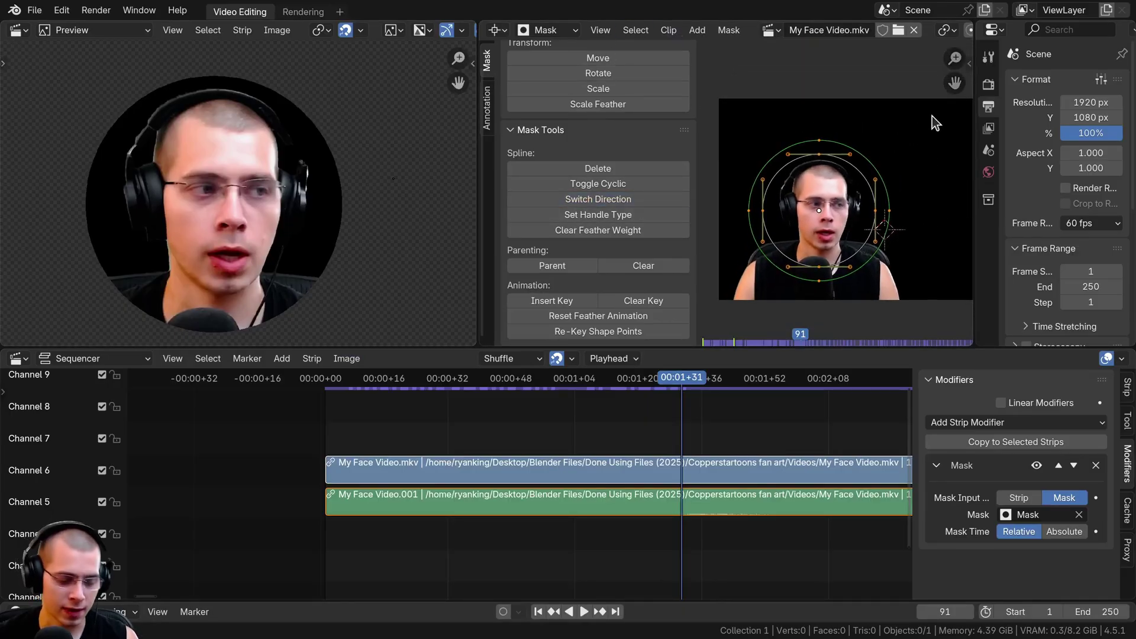
key("s")
left_click(897, 151)
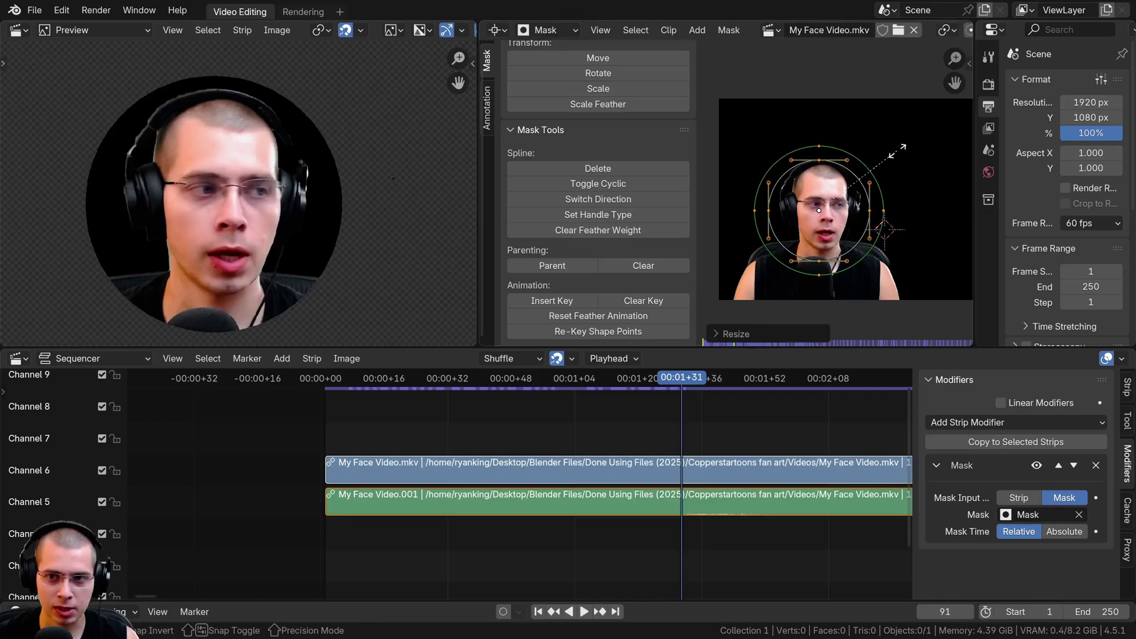
key("alt+s")
left_click(925, 153)
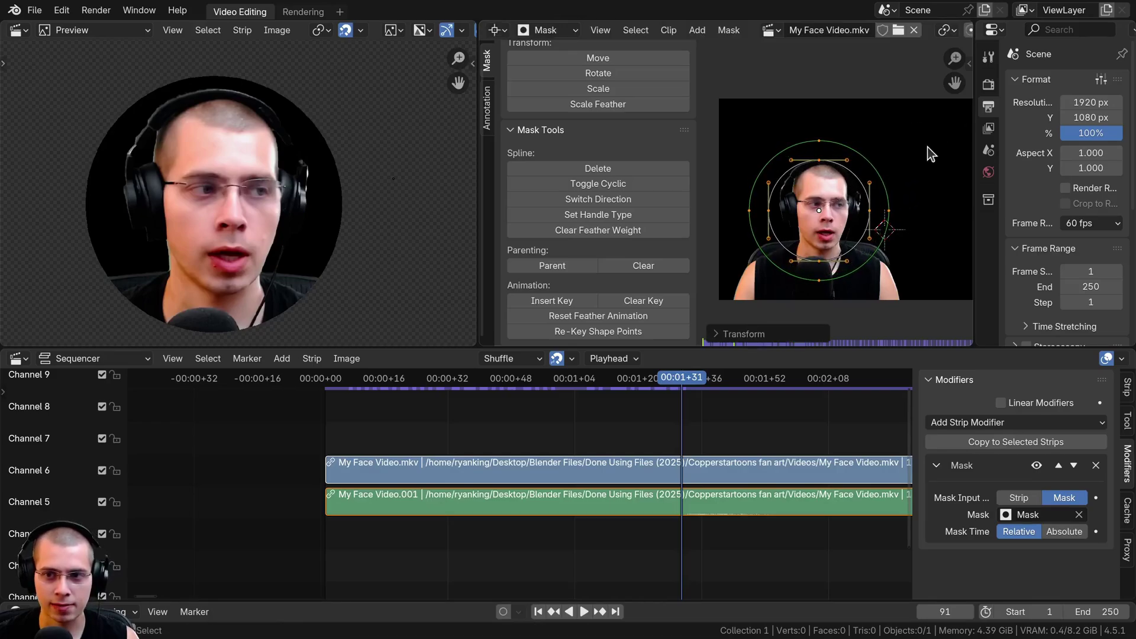
Step: Play the video, go back to frame 96 and examine the softly masked face within the full preview frame
scroll(793, 107, "up", 4)
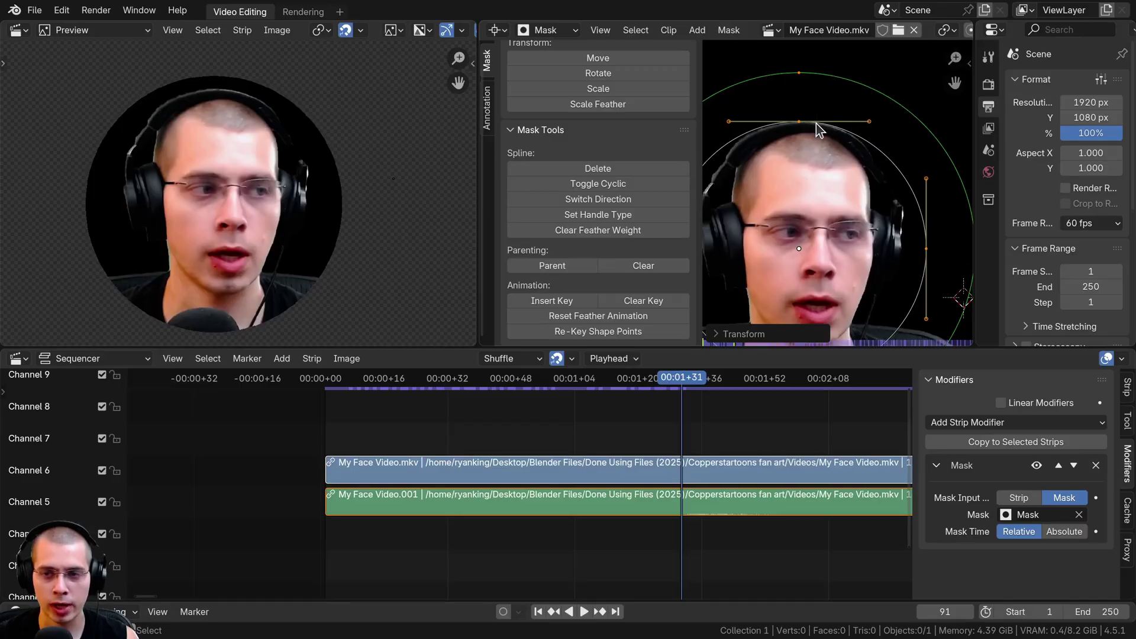
key("space")
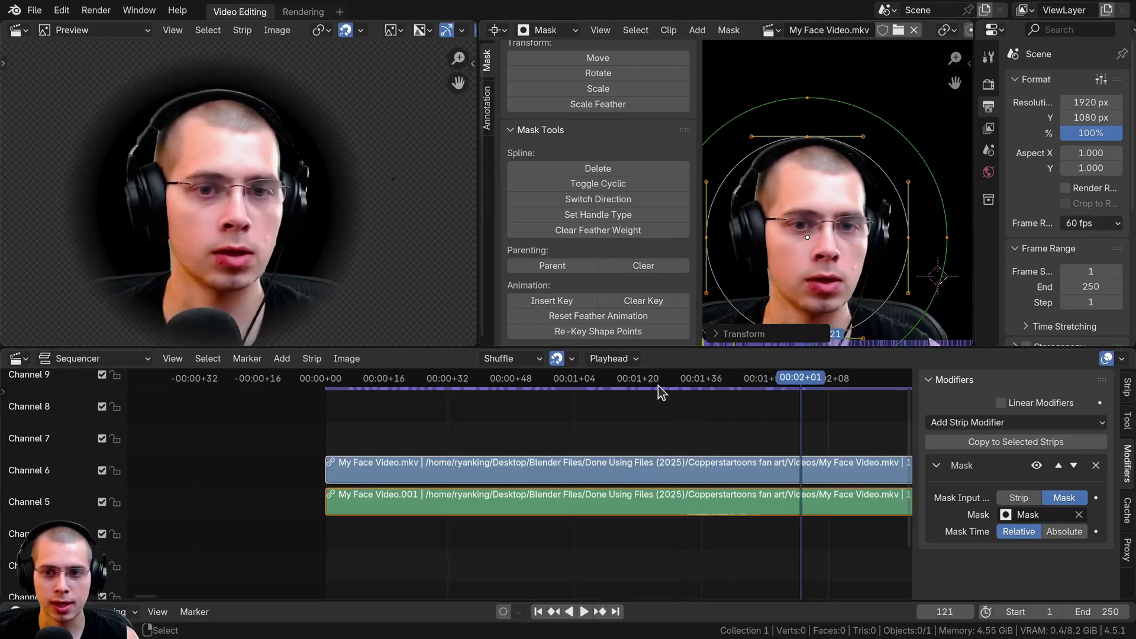
left_click(659, 386)
scroll(835, 196, "down", 2)
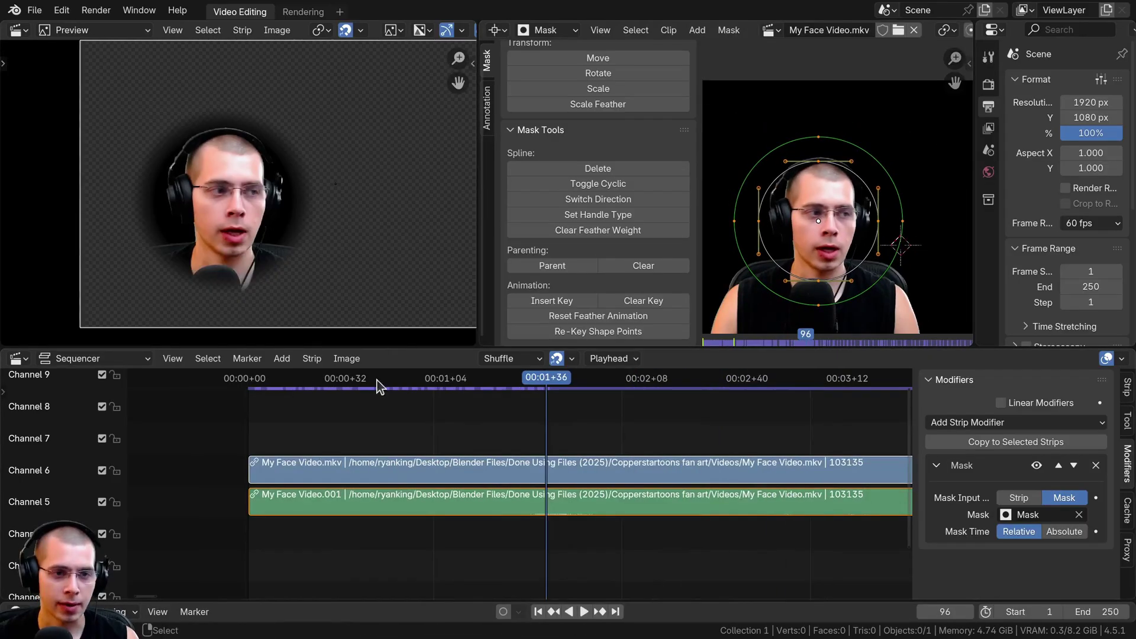
scroll(310, 200, "down", 1)
middle_click_drag(310, 200, 248, 214)
scroll(205, 217, "down", 1)
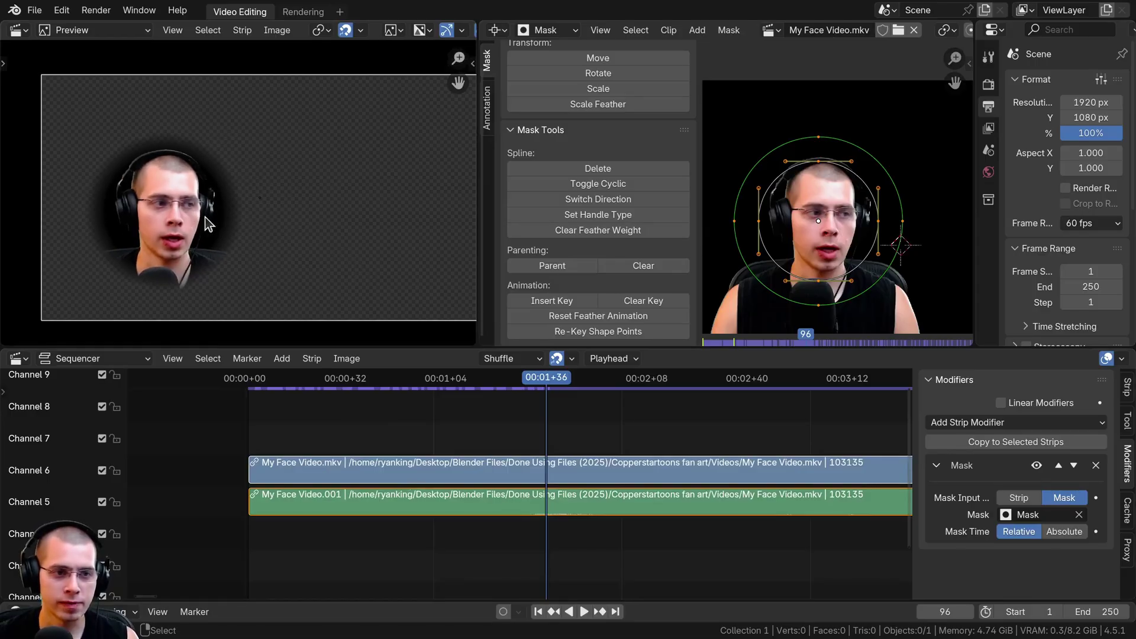
scroll(137, 255, "down", 1)
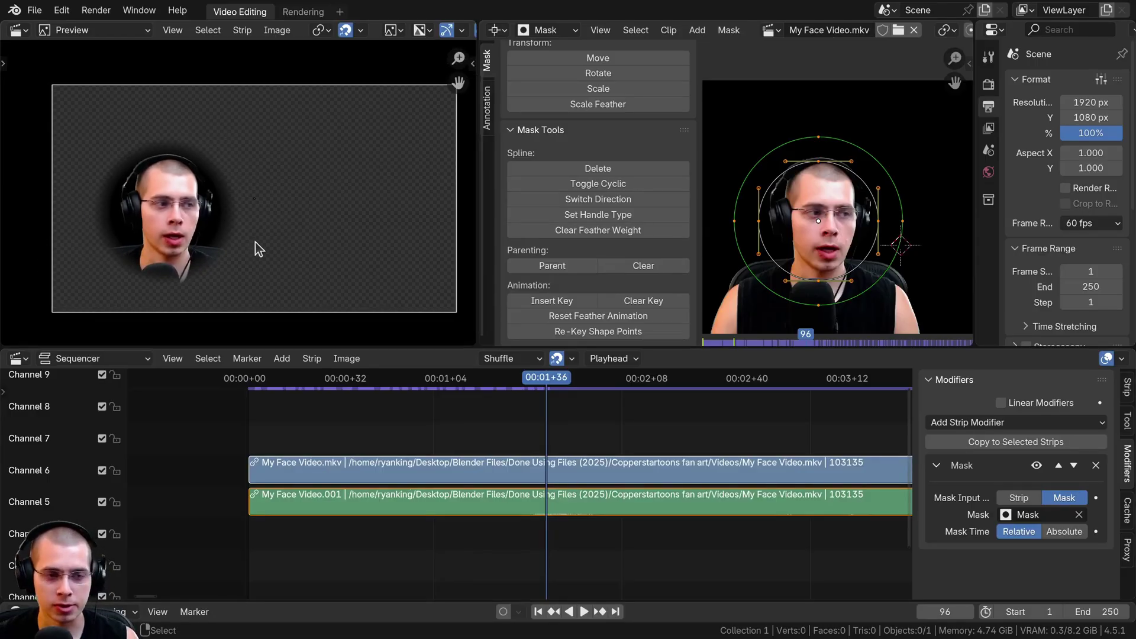
Step: Try moving and rotating the masked face strip in the preview
key("g")
right_click(289, 217)
key("r")
right_click(283, 205)
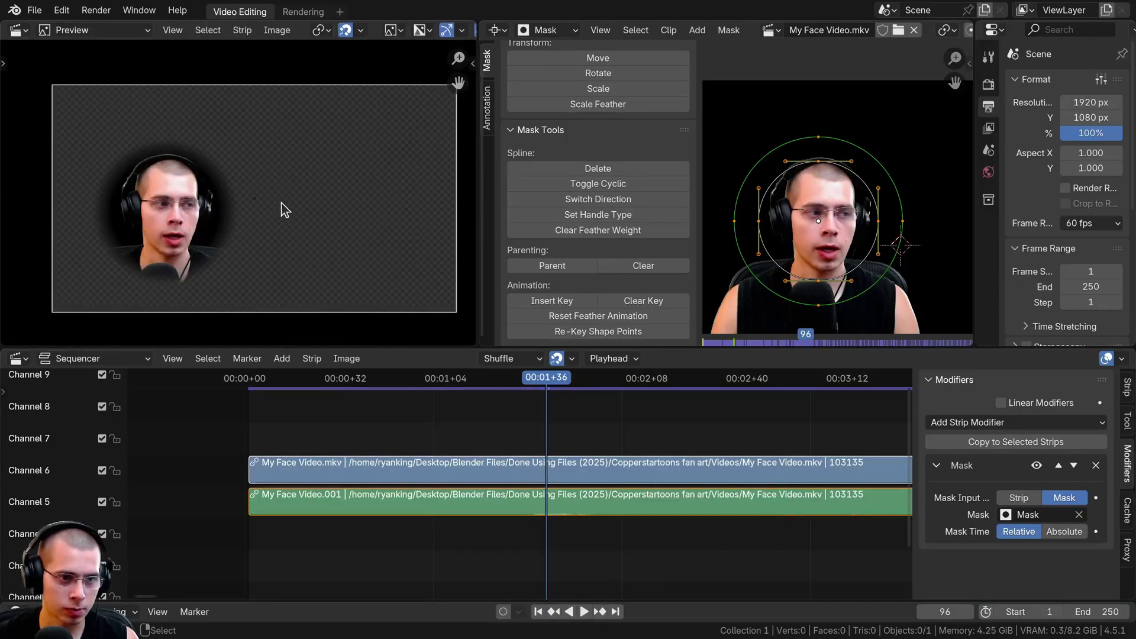
Step: Try scaling the masked face strip in the preview
key("s")
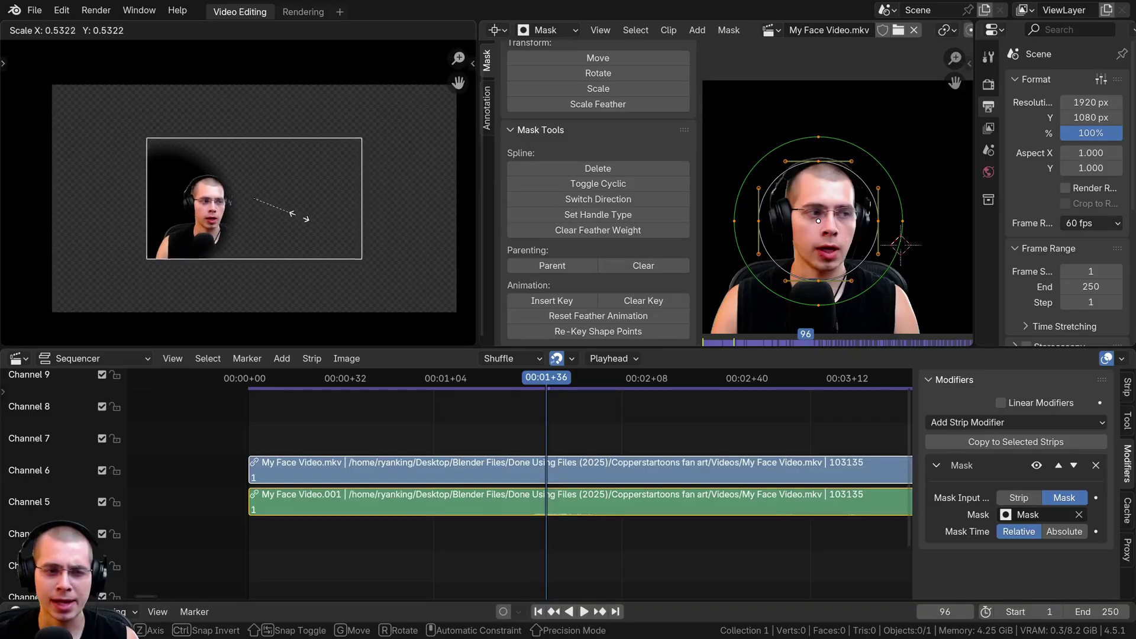
right_click(316, 223)
Step: Group the selected face video and audio strips into a meta strip
middle_click_drag(561, 475, 527, 477)
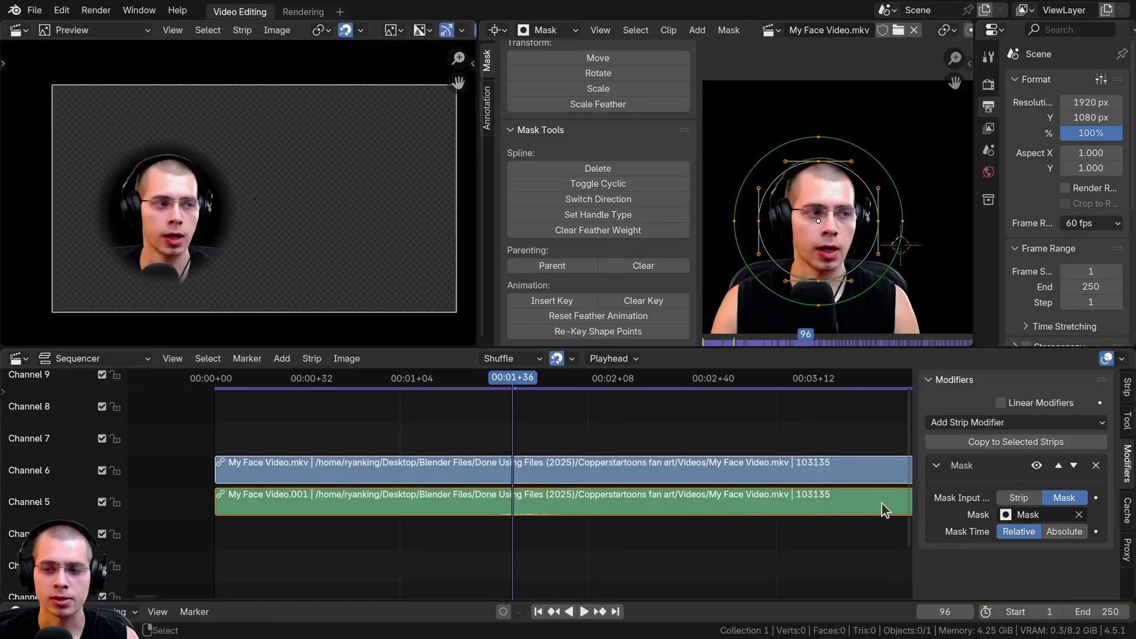
scroll(549, 445, "right", 1, "ctrl")
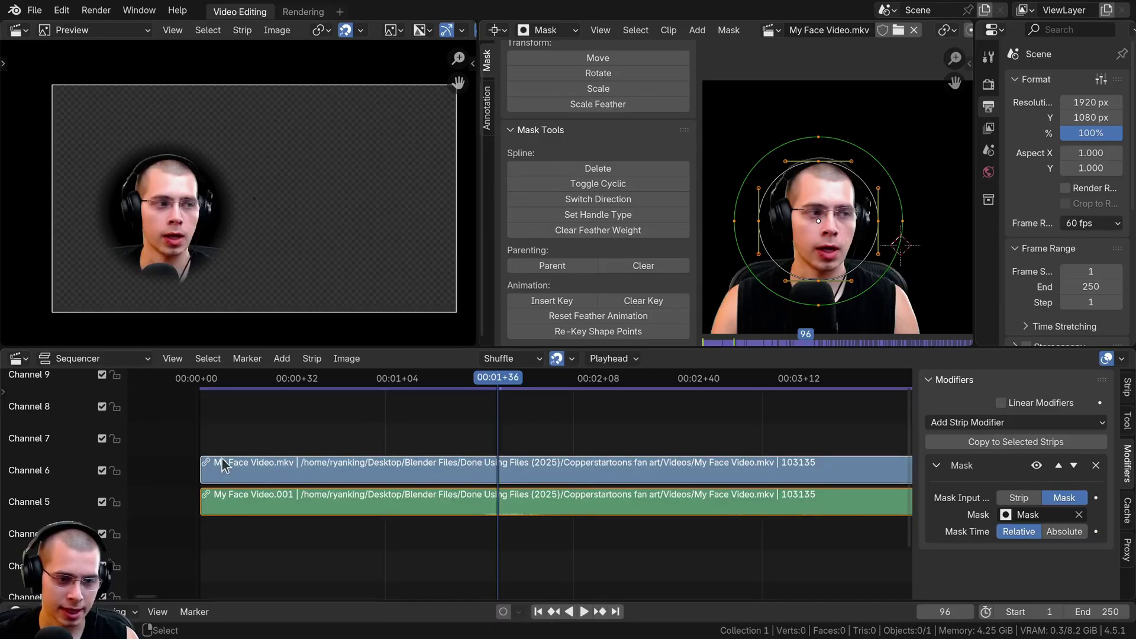
scroll(345, 483, "right", 1, "ctrl")
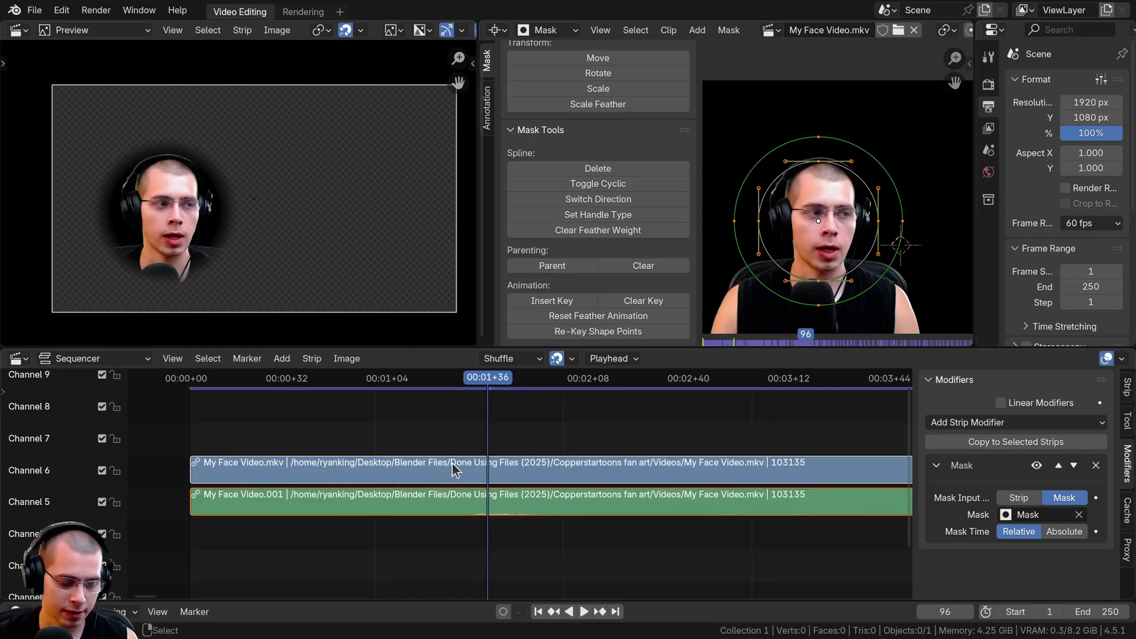
key("ctrl+g")
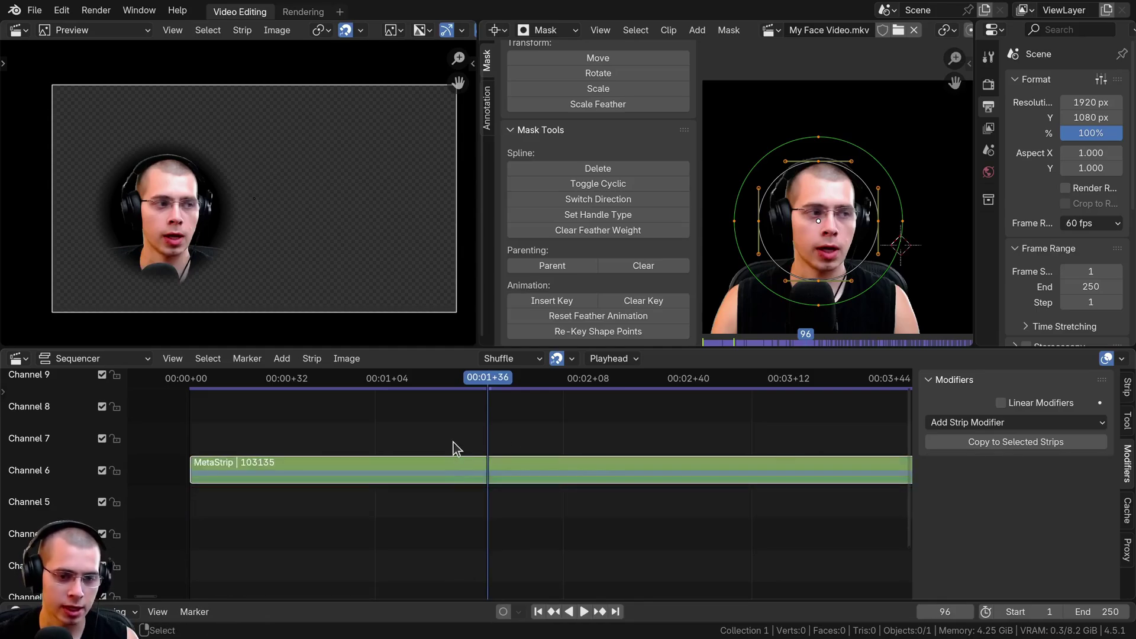
key("Home")
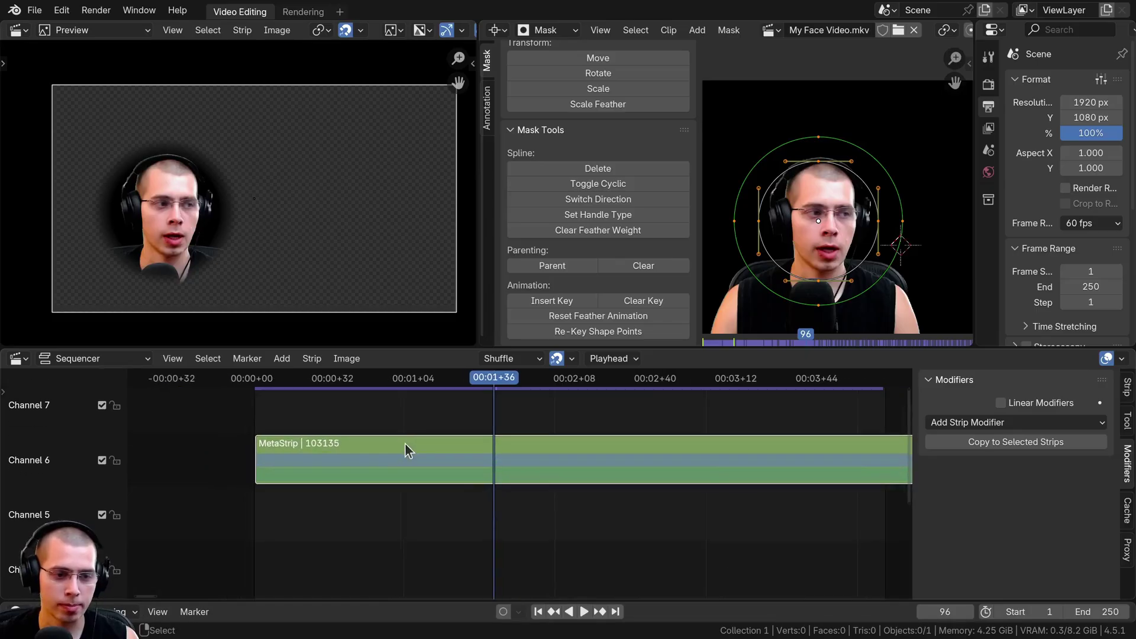
Step: Enter the meta strip to inspect the video and audio strips inside, and return to the main timeline
key("Tab")
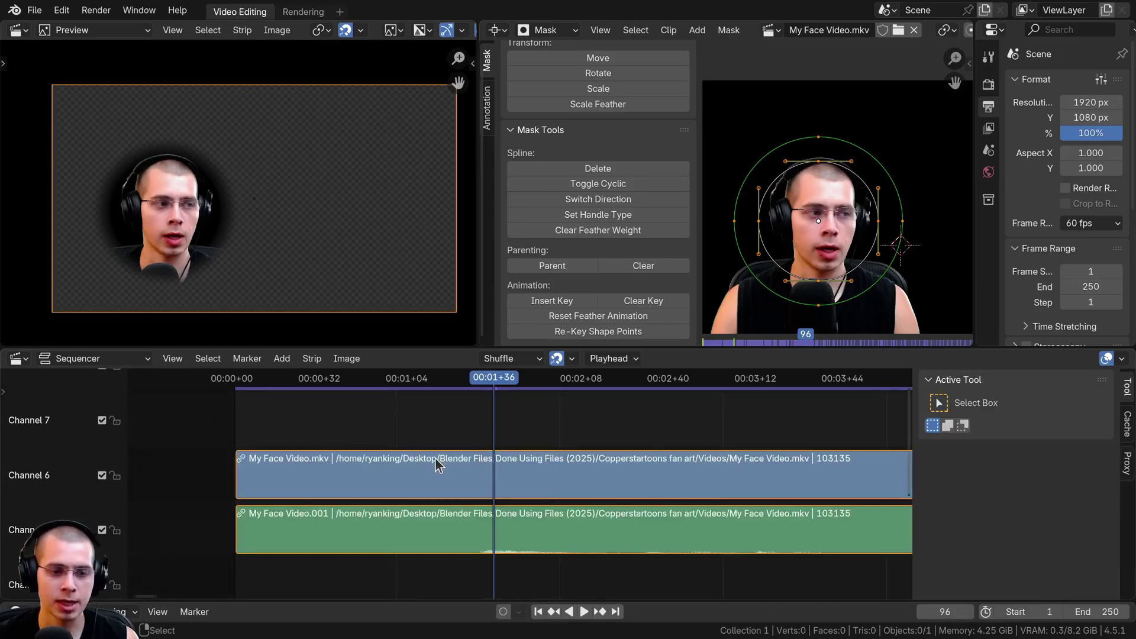
key("Tab")
key("Tab")
key("Tab")
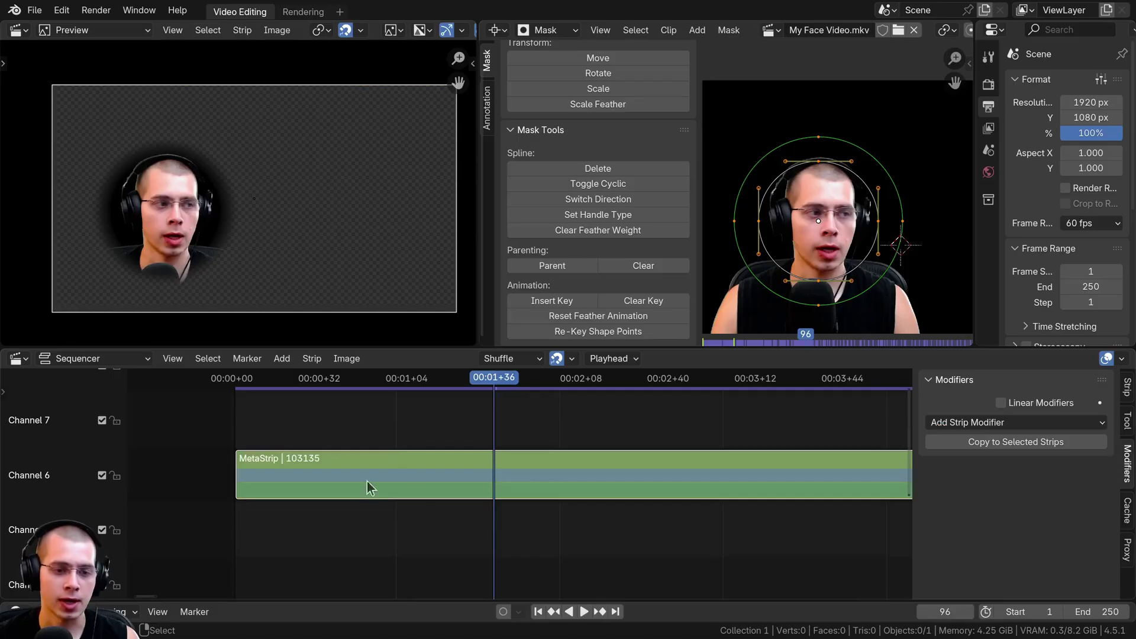
Step: Try scaling and rotating the meta strip in the preview
key("s")
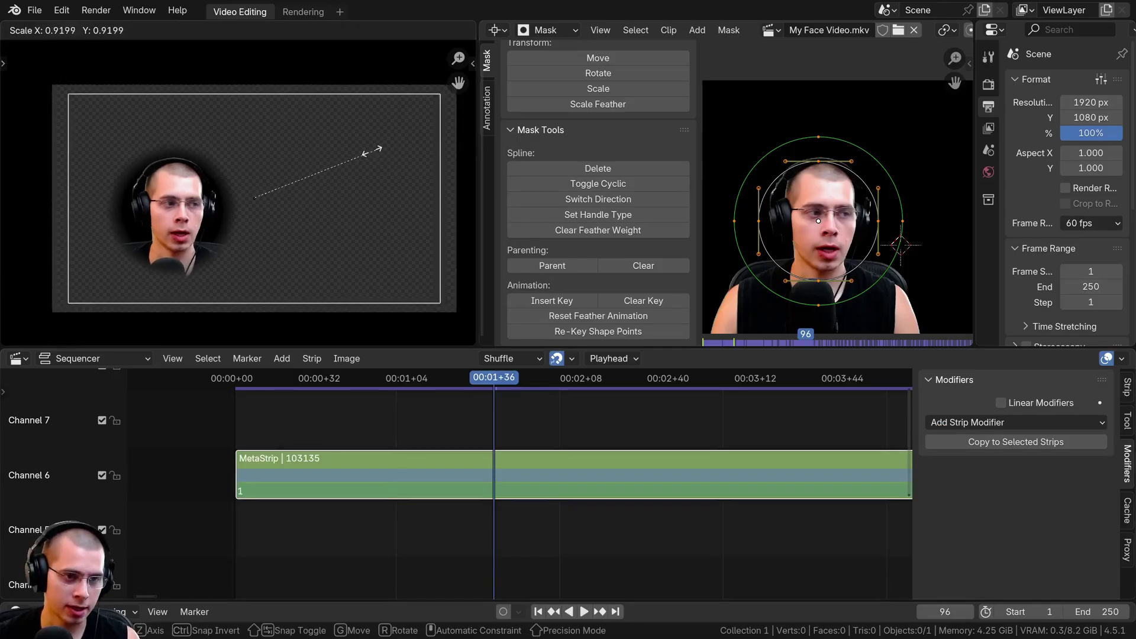
right_click(380, 154)
key("r")
right_click(307, 196)
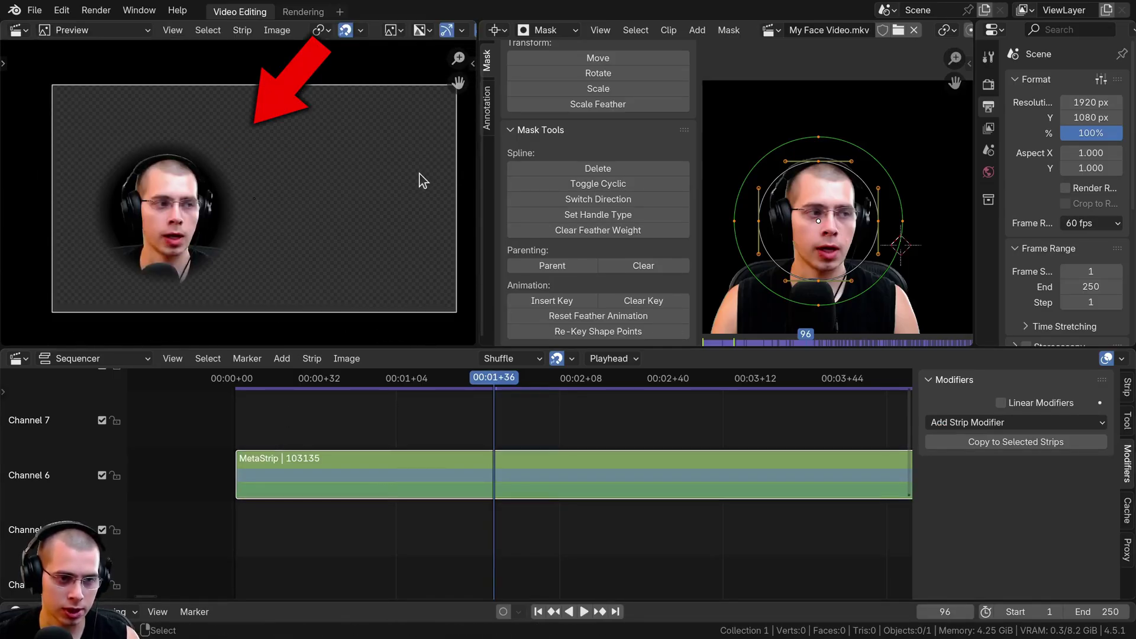
Step: Scale the meta strip down and move the face toward the lower-left corner of the video frame
key("s")
key("g")
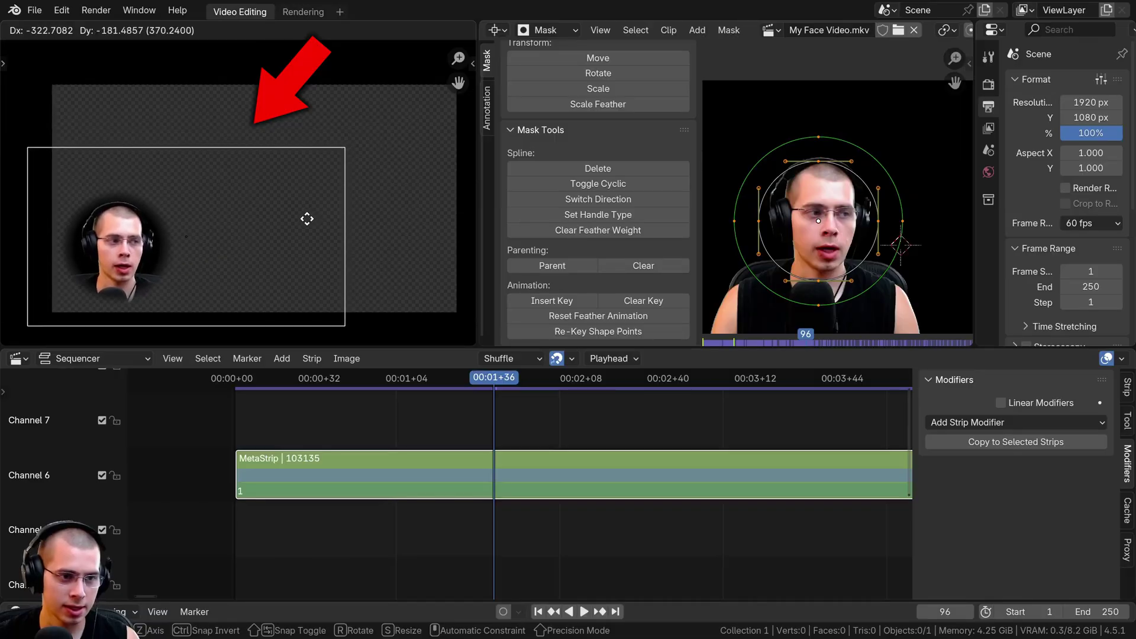
left_click(304, 218)
Step: Enlarge the preview area, fine-tune the meta strip's size and position in the frame's lower-left corner, and deselect it
left_click_drag(476, 57, 949, 59)
scroll(651, 203, "up", 2)
key("s")
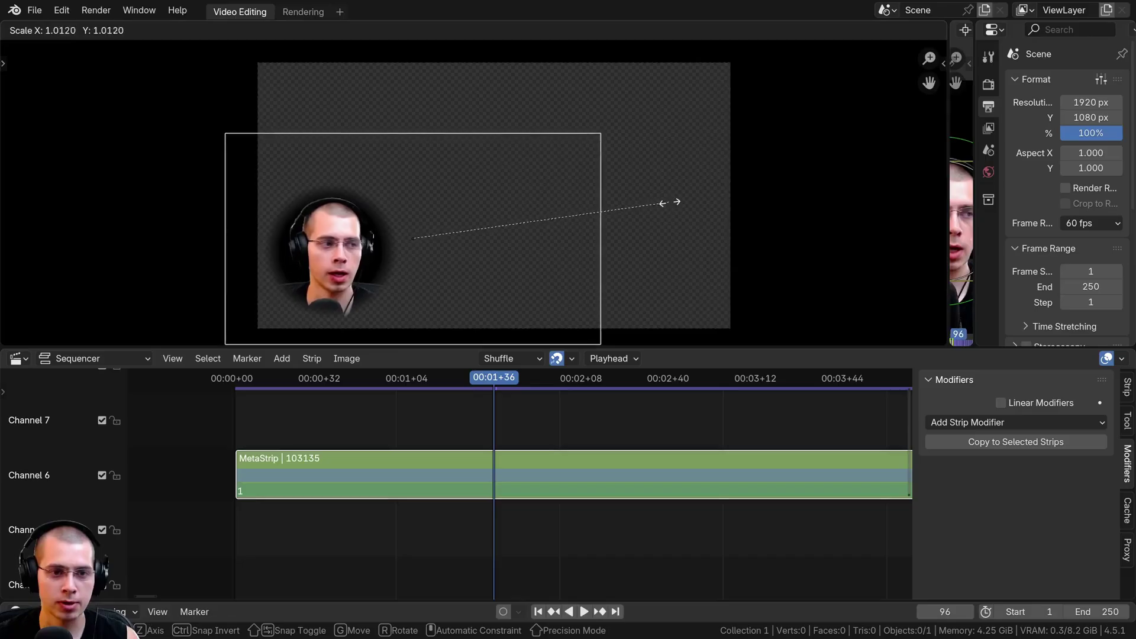
left_click(671, 201)
key("g")
left_click(664, 206)
middle_click_drag(578, 213, 562, 194)
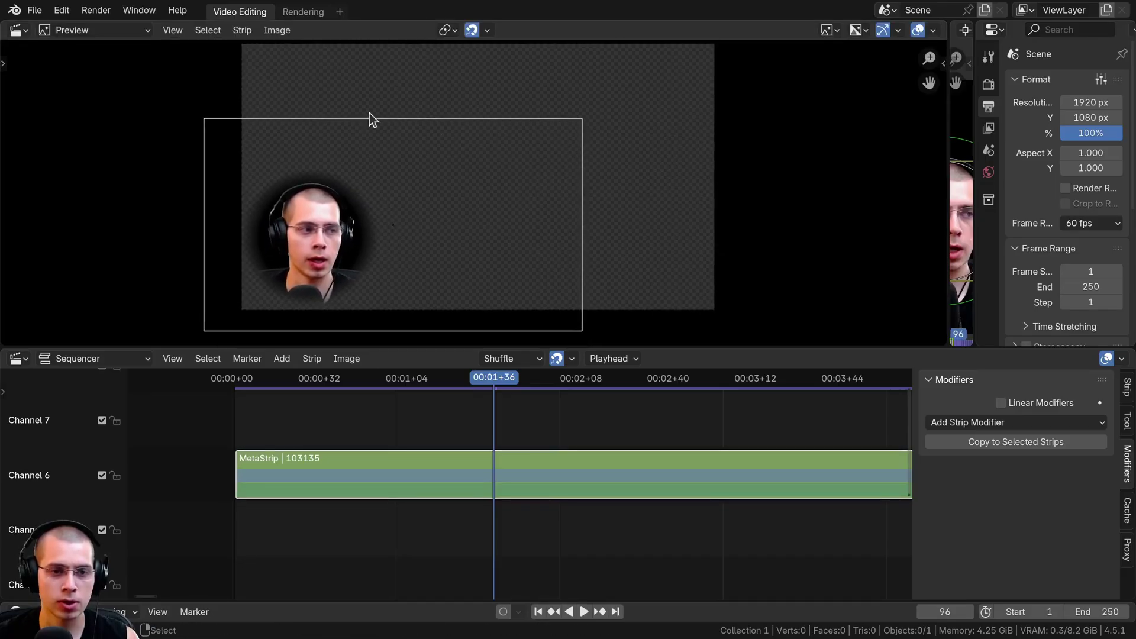
right_click(710, 121)
middle_click_drag(453, 194, 453, 220)
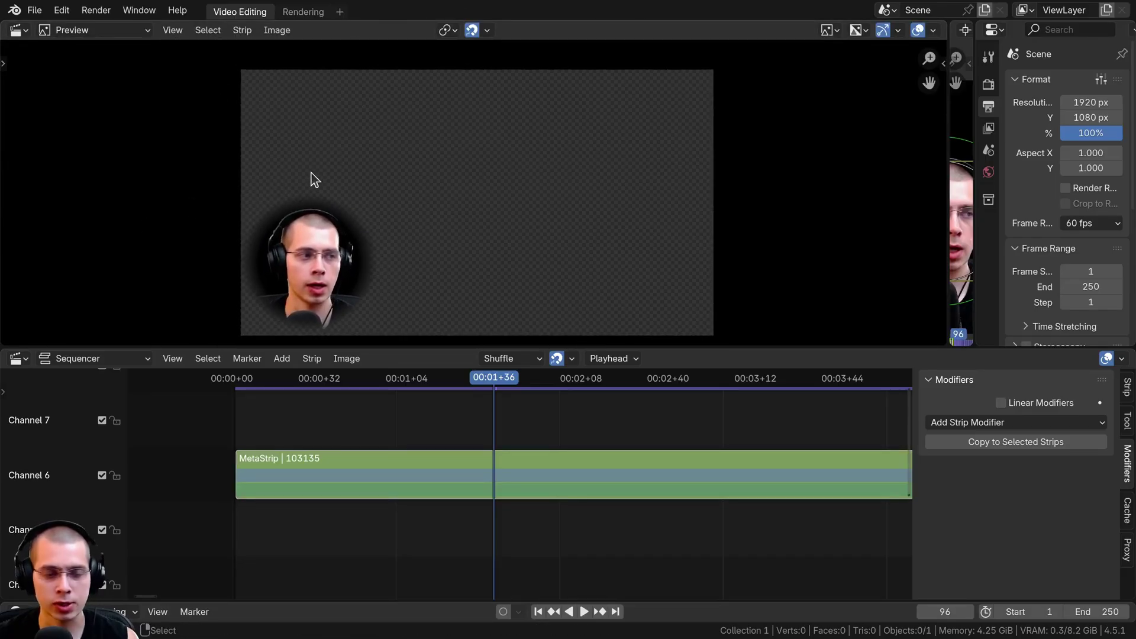
Step: Reselect the meta strip, scale it slightly smaller and reposition the face in the frame's lower-left corner
left_click(432, 496)
key("s")
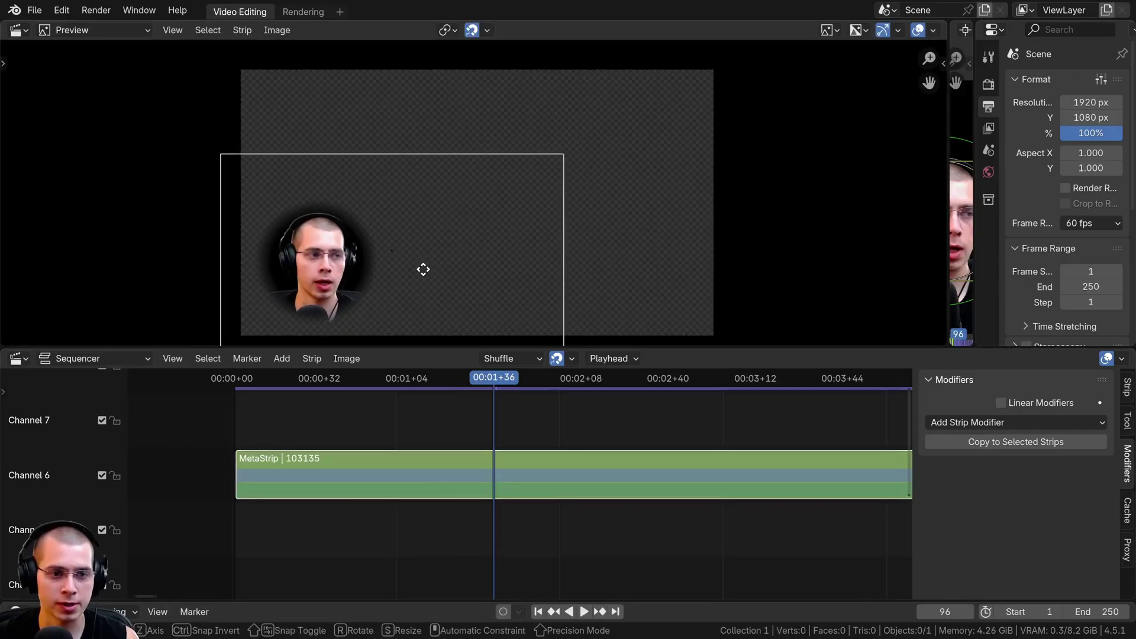
key("g")
left_click(382, 282)
middle_click_drag(612, 190, 598, 186)
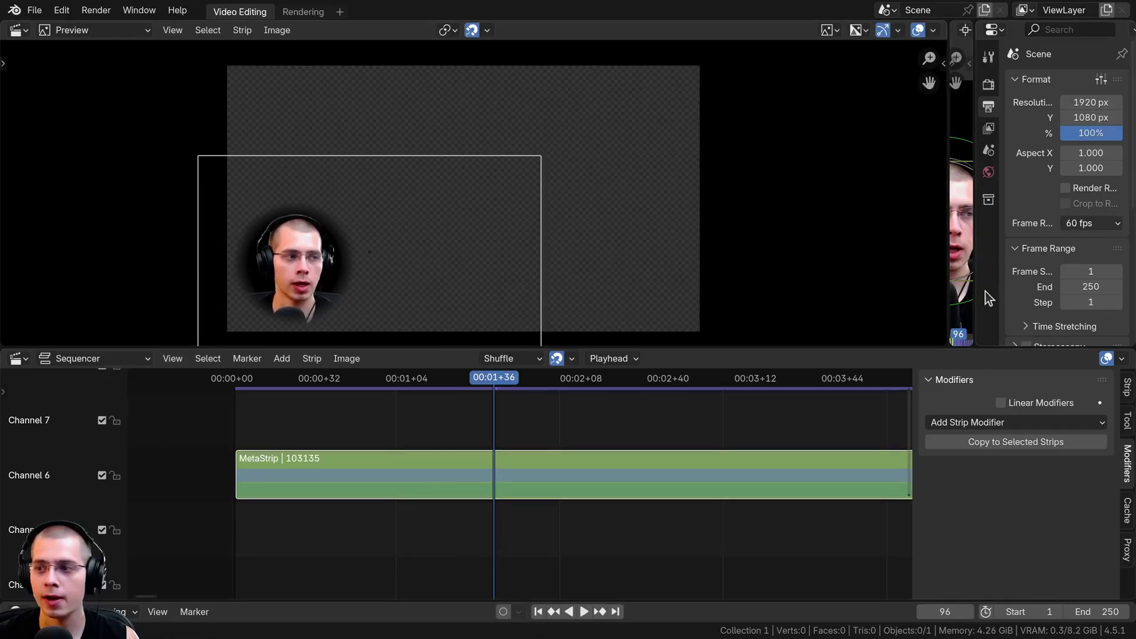
Step: Add the Part 2.mkv movie on channels 7 and 8 and slide it to start just before the meta strip
key("Home")
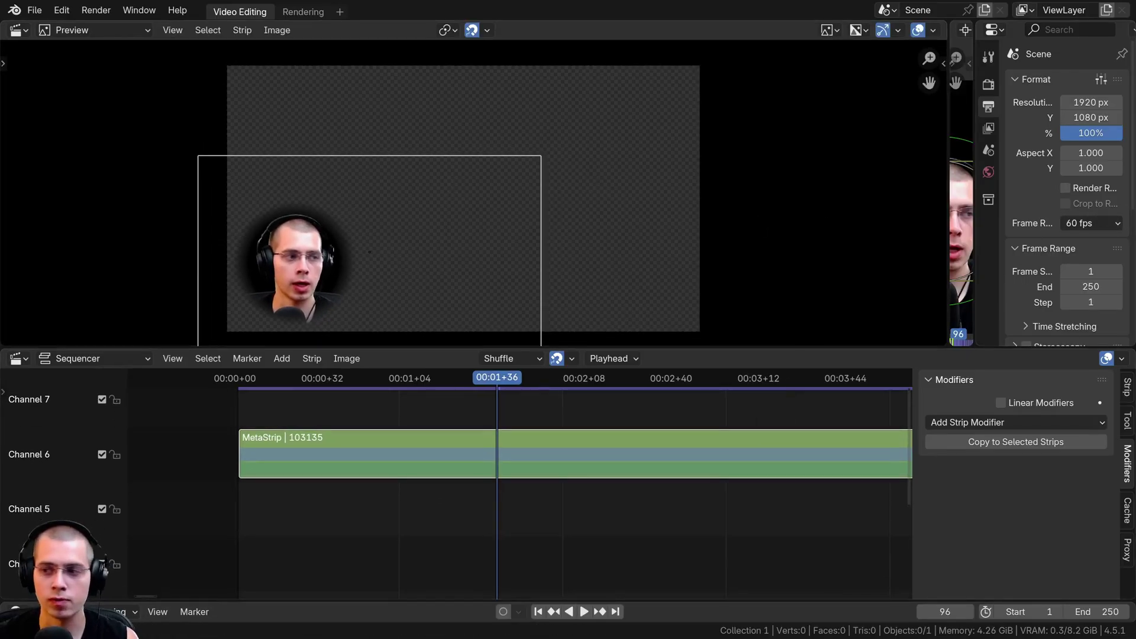
left_click_drag(1131, 333, 523, 409)
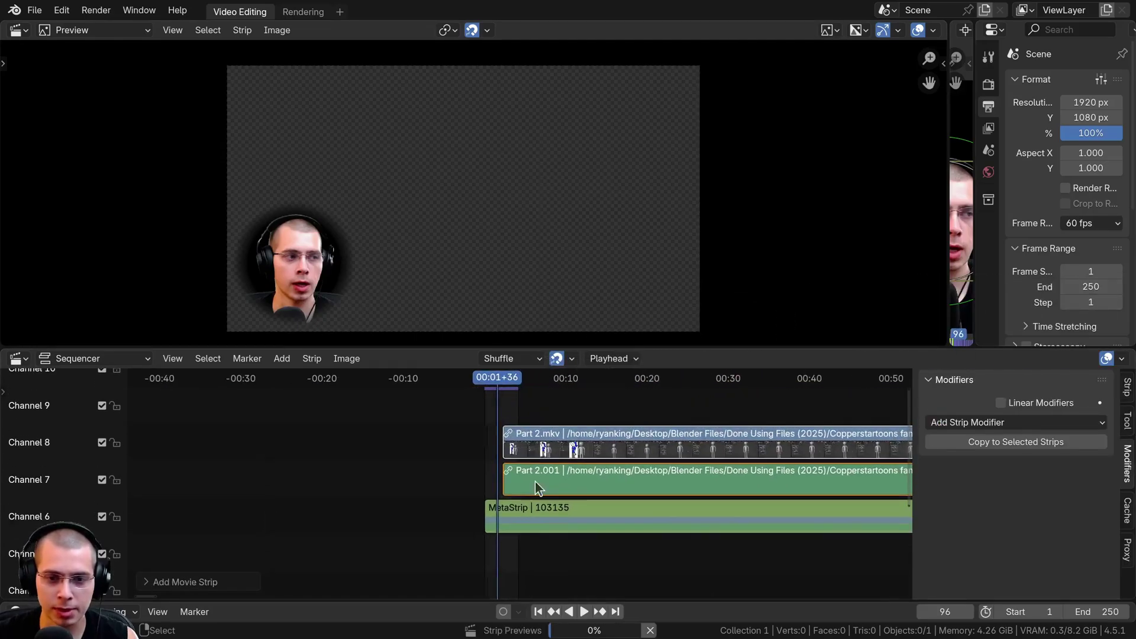
left_click_drag(600, 456, 544, 450)
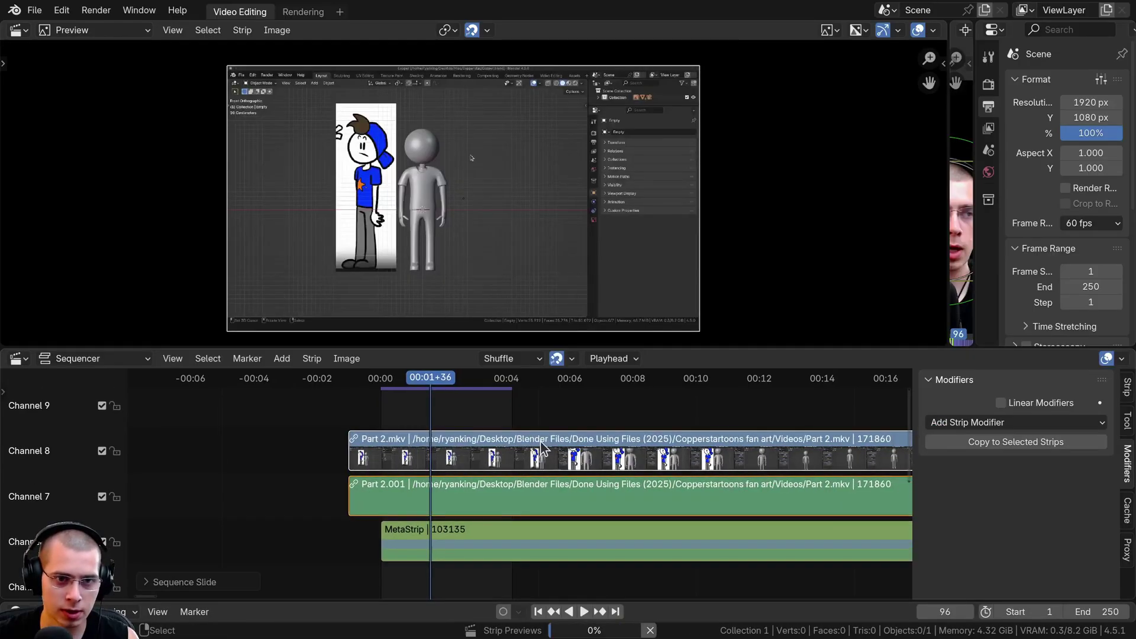
Step: Move the meta strip straight up three channels to channel 9, above the Part 2 strips
scroll(533, 450, "down", 2)
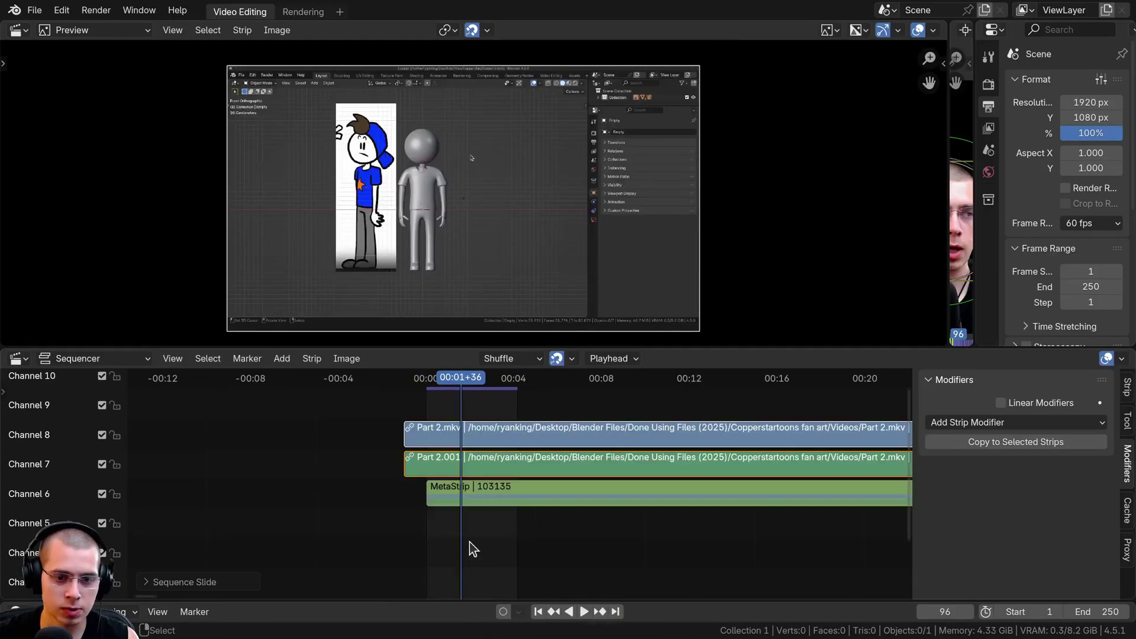
left_click(474, 495)
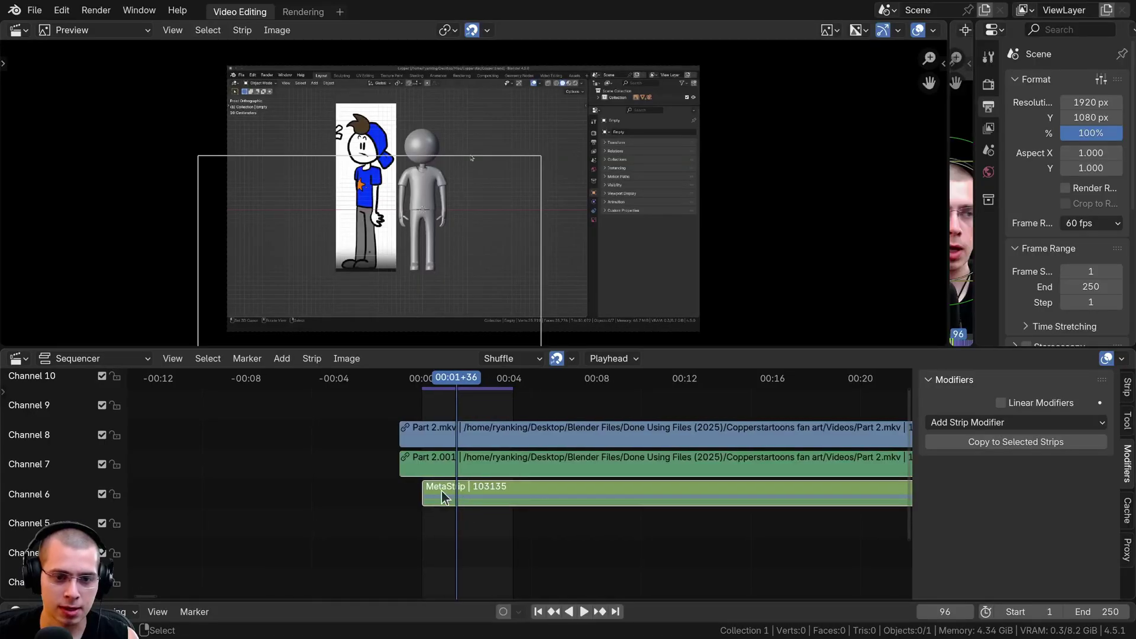
key("g")
key("y")
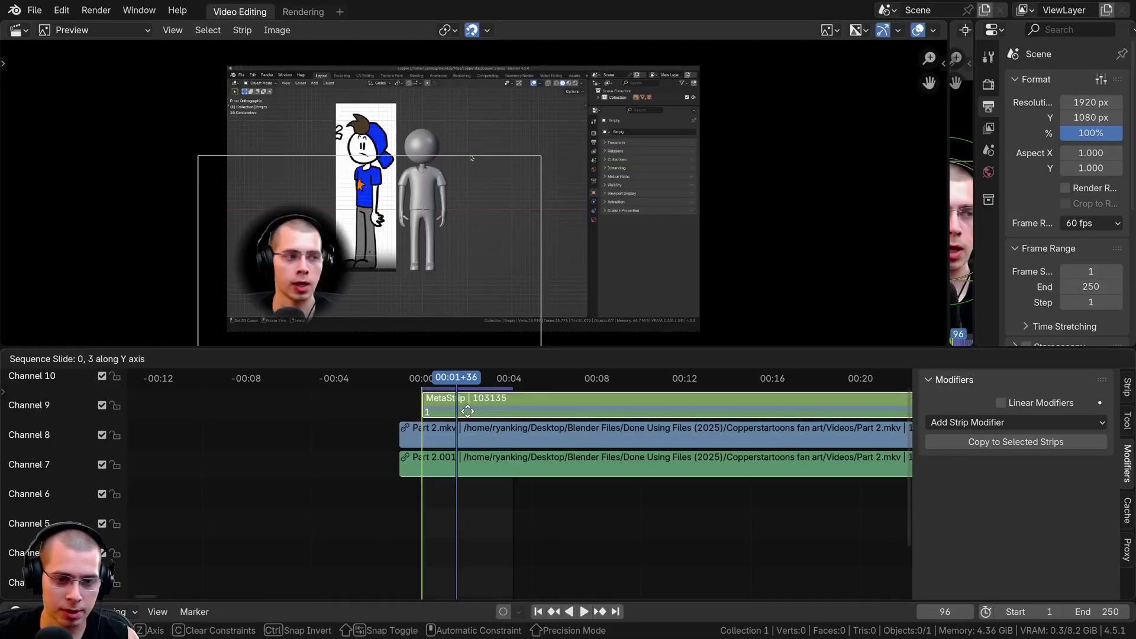
left_click(467, 413)
Step: Play the video and restart it near the beginning to check the masked face over the Part 2 footage
middle_click_drag(501, 428, 470, 457)
scroll(470, 457, "up", 4)
scroll(470, 457, "up", 2)
key("space")
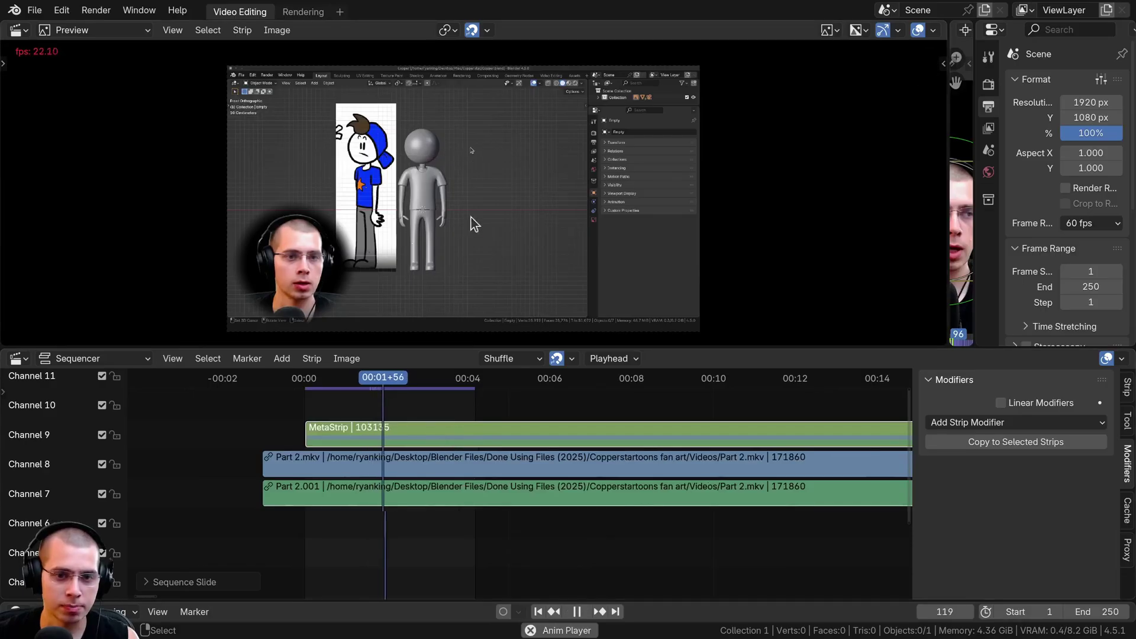
left_click(311, 385)
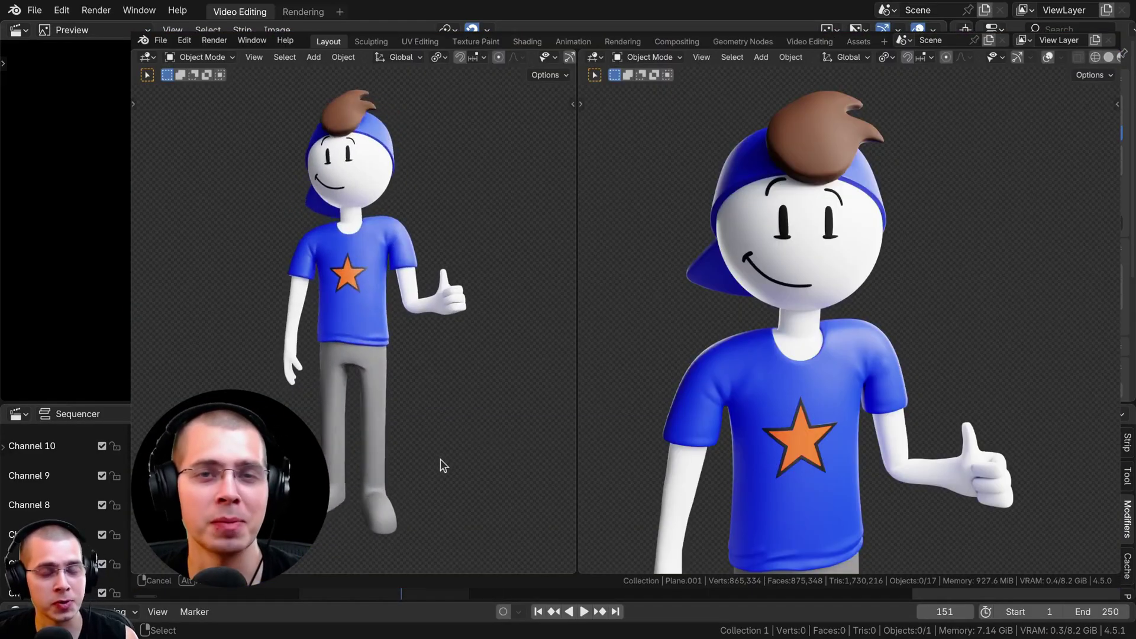
middle_click_drag(441, 464, 331, 445)
middle_click_drag(471, 441, 376, 435)
middle_click_drag(773, 361, 829, 372)
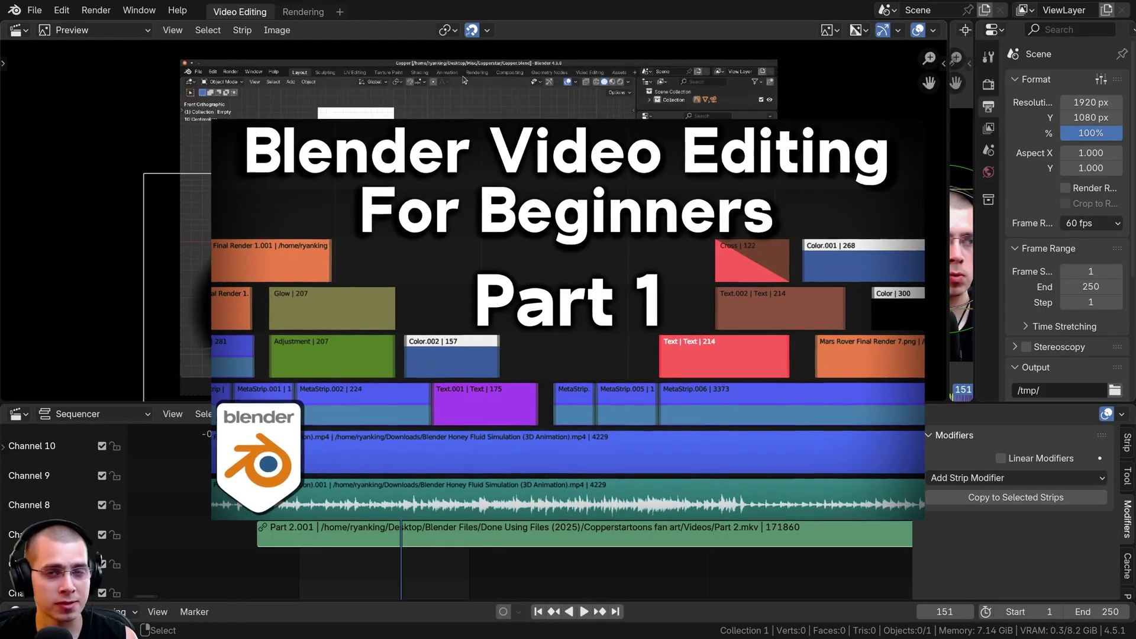